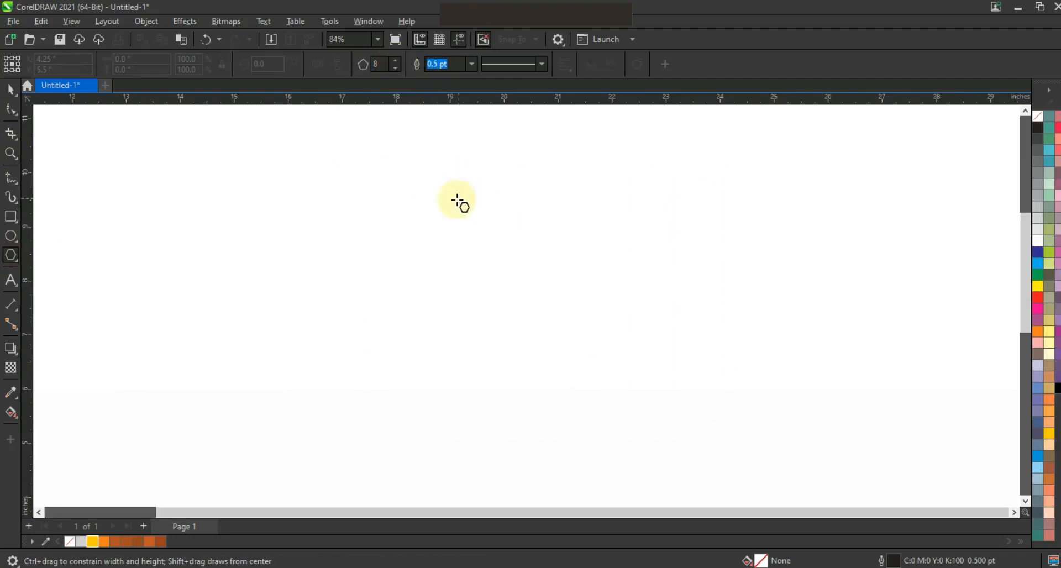
Draw a regular eight-sided polygon about 4.96 inches wide and rotate it so its top edge lies flat
mouse_move(422, 186)
left_mouse_down()
mouse_move(497, 313)
mouse_move(450, 297)
left_mouse_up()
left_click(10, 88)
mouse_move(409, 242)
left_mouse_down()
mouse_move(496, 372)
mouse_move(480, 358)
left_mouse_up()
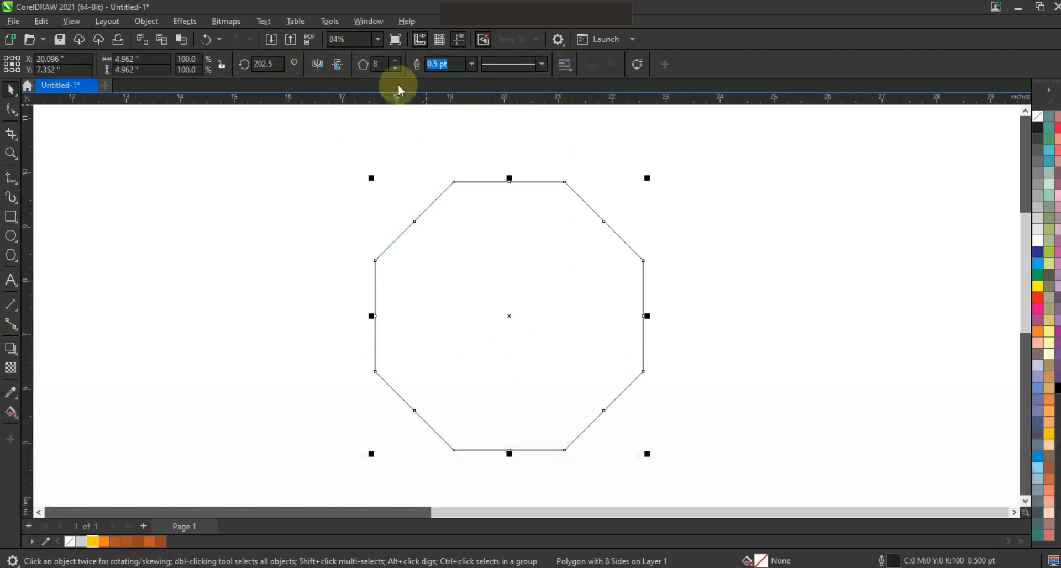
Set the octagon's outline width to 3.0 pt and enlarge it proportionally to about 5.23 inches
left_click(472, 65)
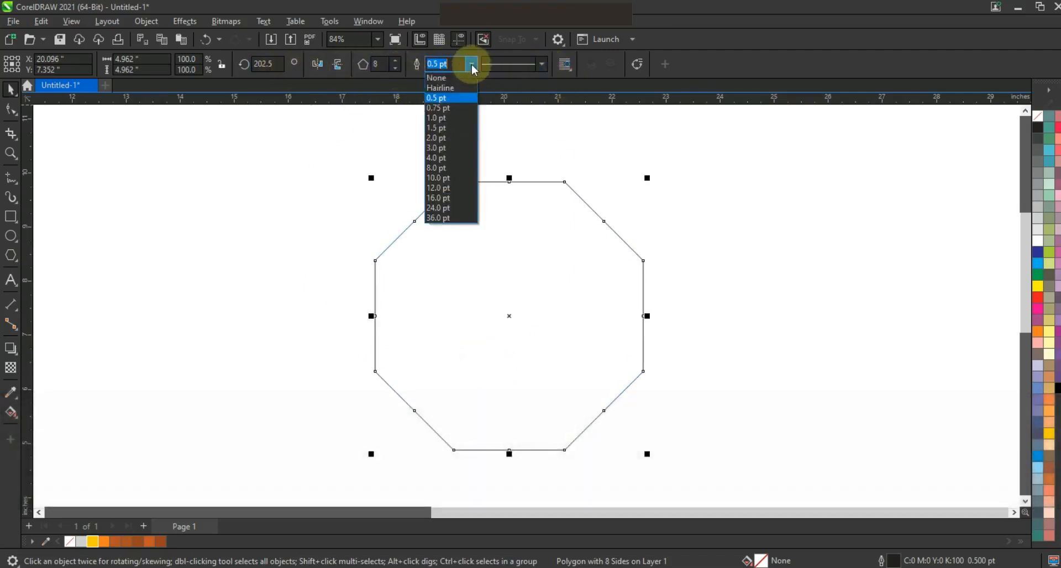
left_click(464, 148)
left_click_drag(552, 308, 561, 312)
left_click_drag(659, 183, 665, 172)
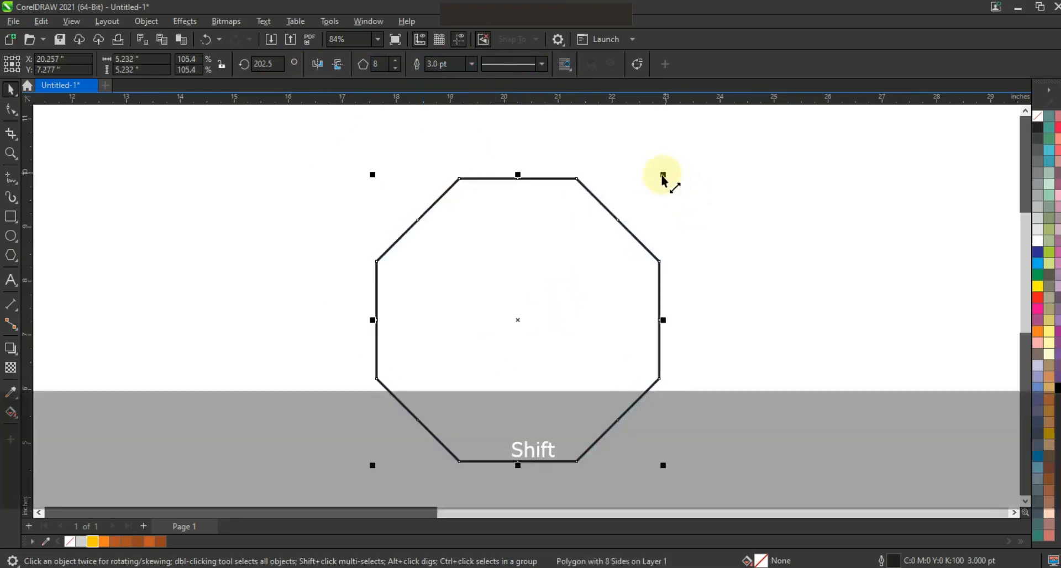
Round all corners of the octagon with a fillet of 0.71 inch radius and deselect it
left_click(362, 21)
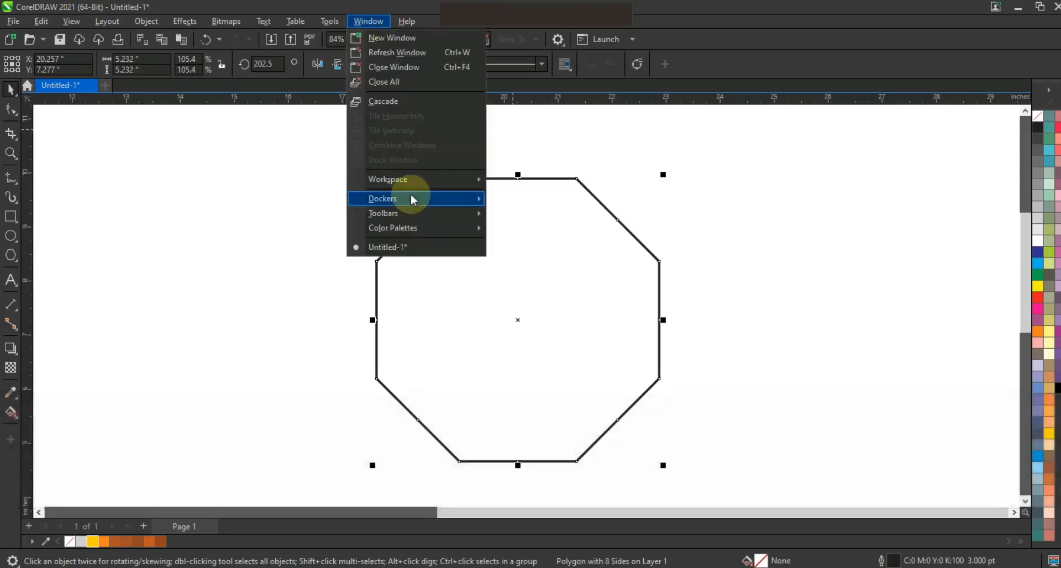
mouse_move(431, 200)
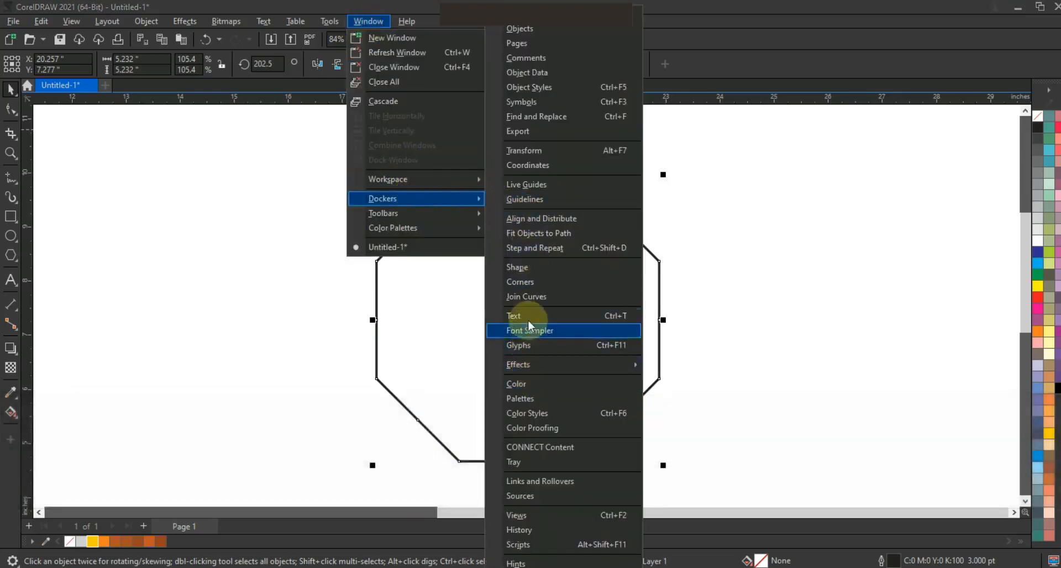
left_click(618, 281)
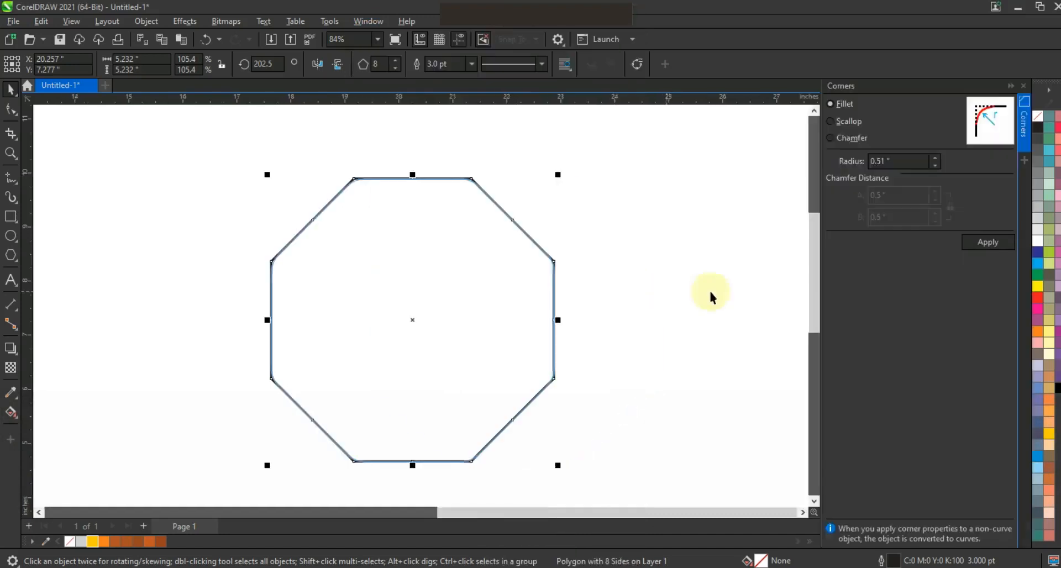
left_click(931, 158)
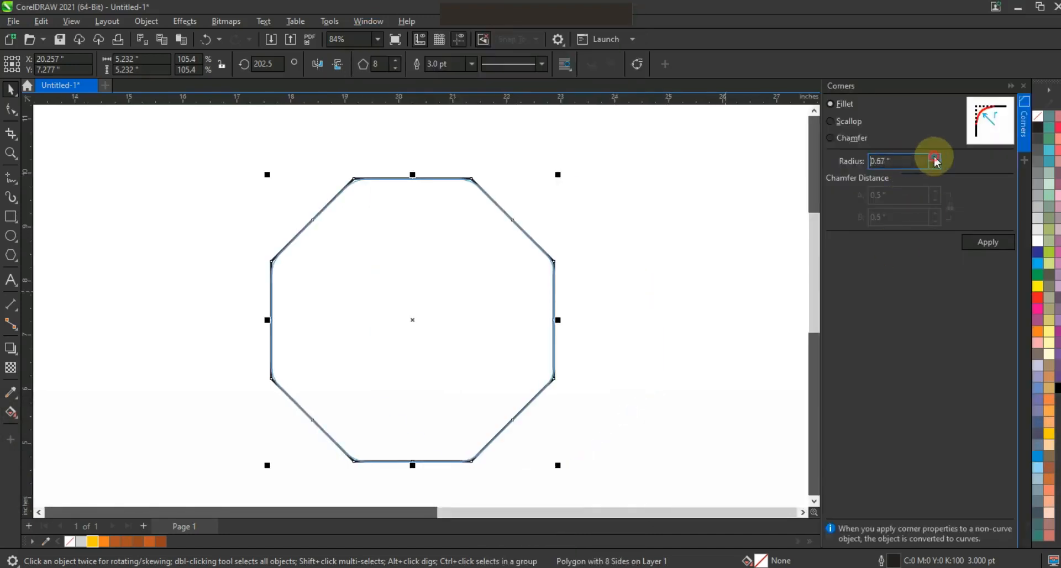
left_click(934, 158)
left_click(985, 243)
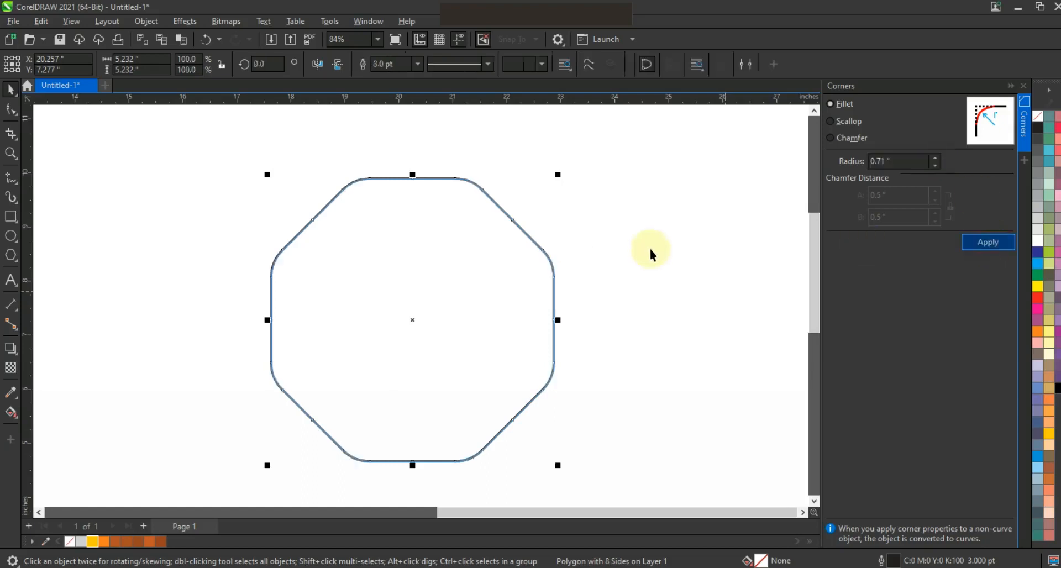
left_click(1023, 86)
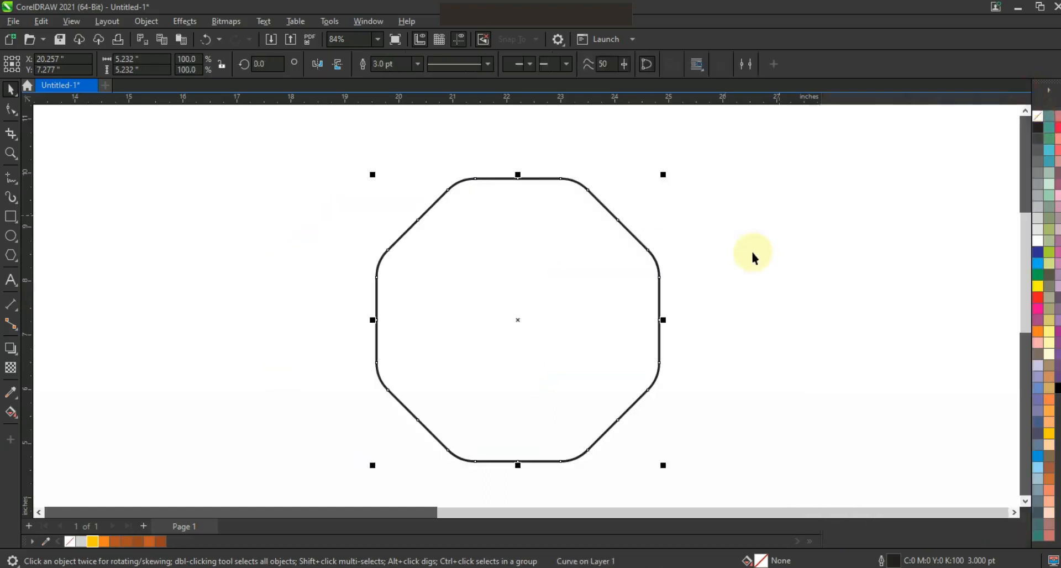
left_click(751, 256)
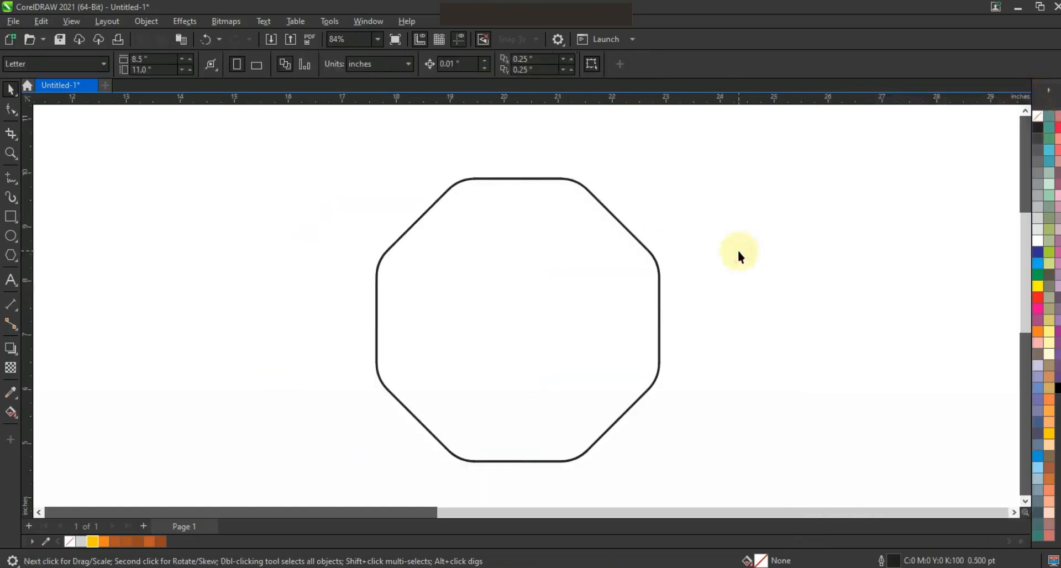
Draw a square about 3.15 inches wide beside the octagon and rotate it 45 degrees into a diamond
left_click(10, 216)
left_click_drag(136, 215, 237, 384)
left_click(10, 89)
left_click(252, 288)
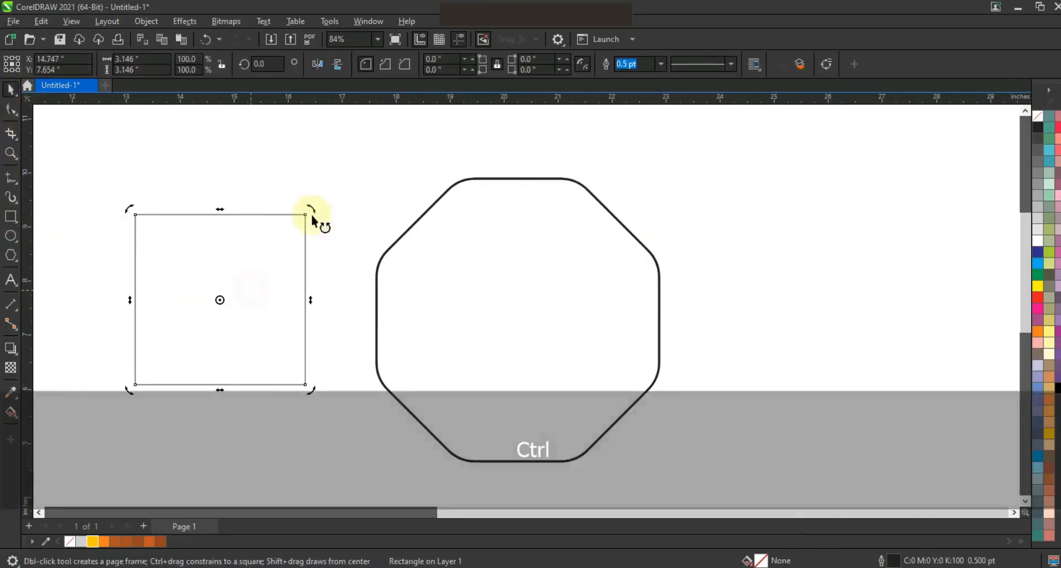
left_click_drag(312, 220, 337, 298)
Center the diamond inside the octagon and scale it down to about 3.92 inches across its corners
left_click(402, 238, "shift")
key("c")
key("e")
left_click(563, 301)
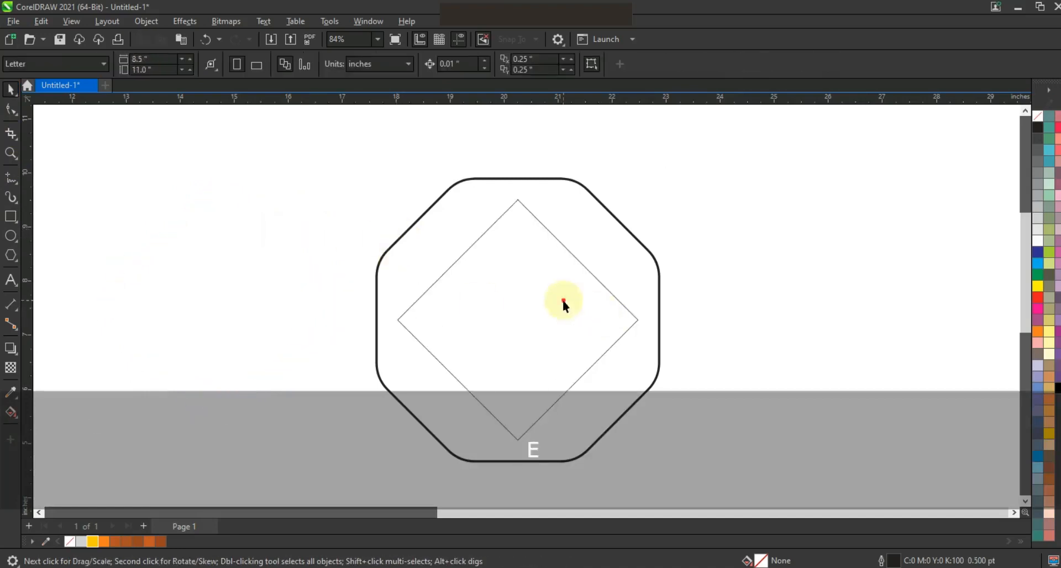
left_click_drag(645, 194, 635, 208)
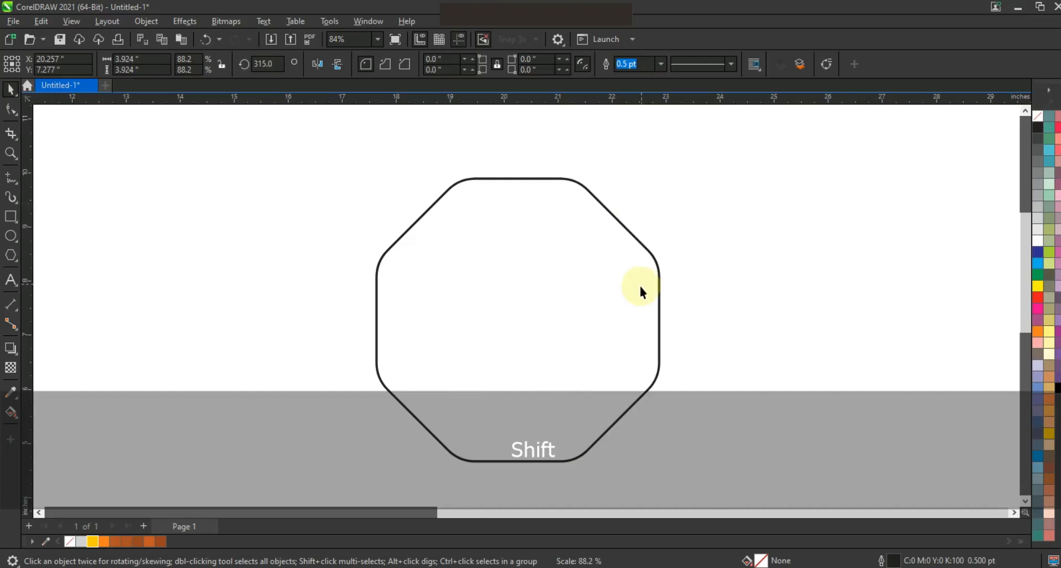
left_click(658, 271, "shift")
key("c")
left_click(678, 277)
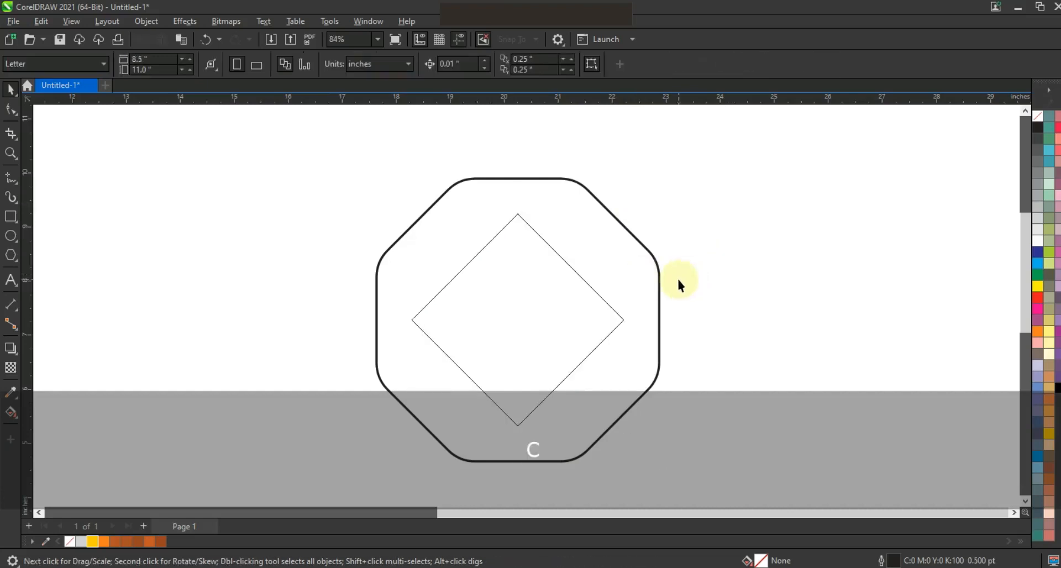
Draw a straight freehand line about 1.8 inches long at 135 degrees, from the diamond's upper-right edge past the octagon's top edge
left_click(10, 153)
left_click_drag(410, 151, 679, 288)
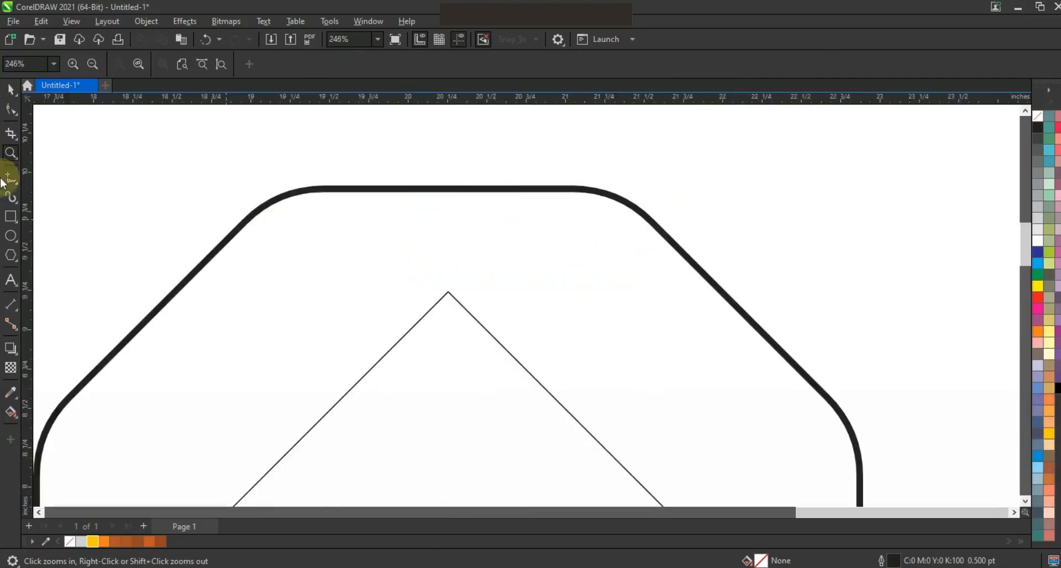
left_click(45, 175)
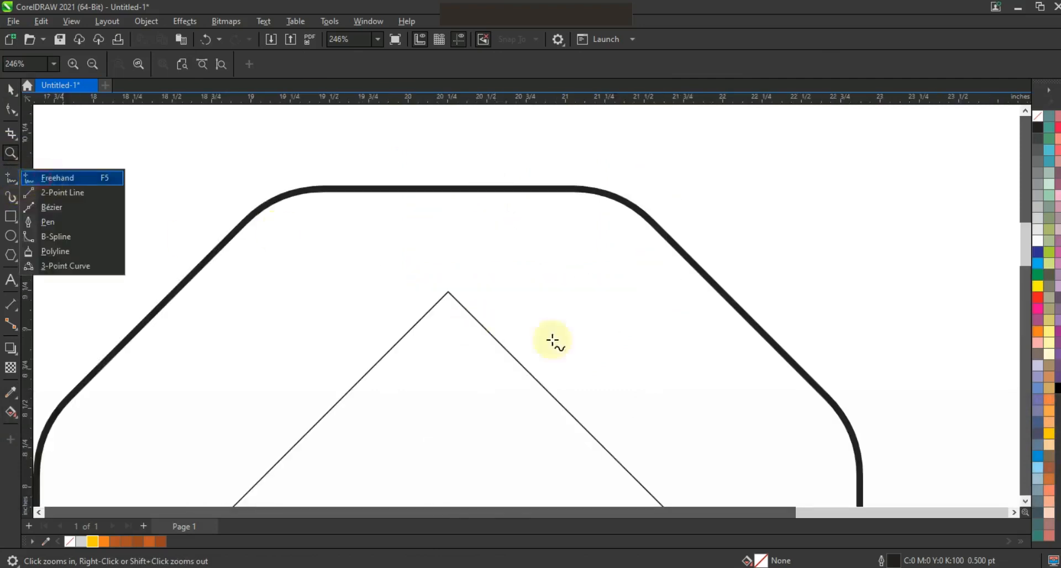
left_click(511, 354)
key("ctrl")
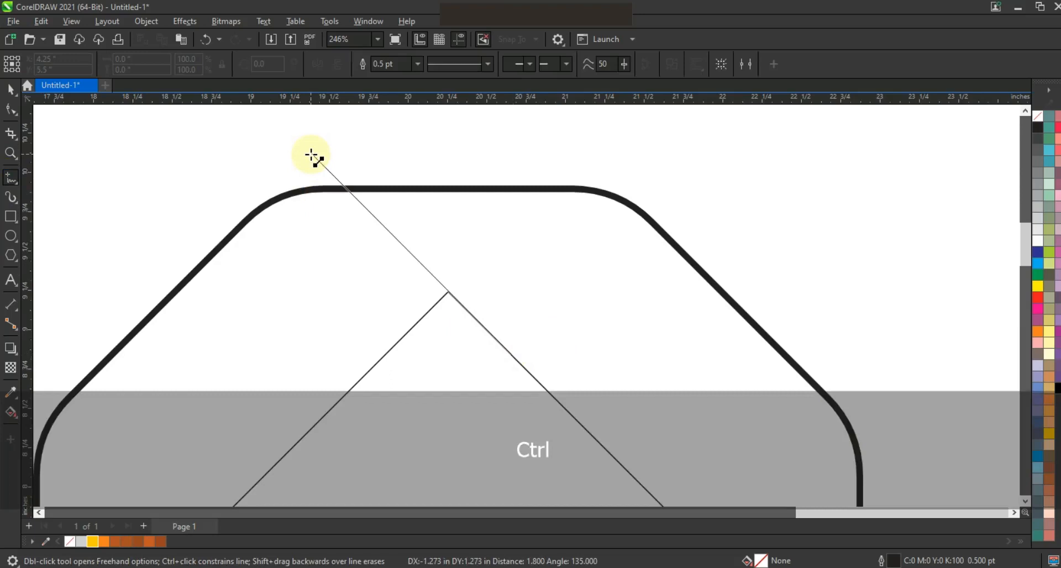
left_click(311, 155)
Add a middle node to the line, pull its outer end node outward and bend the outer segment into a curve near the octagon's corner
left_click(11, 109)
key("F10")
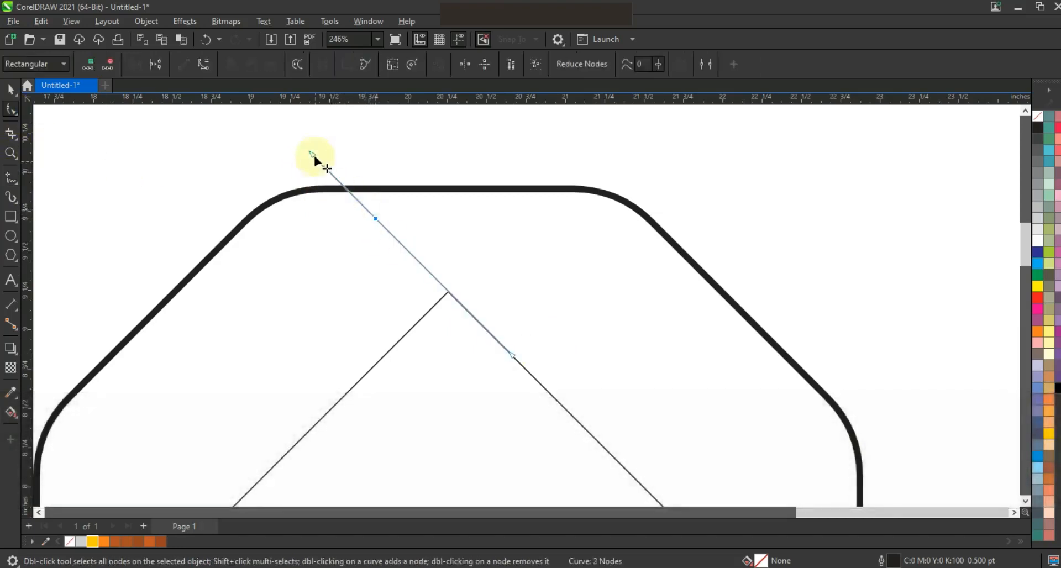
left_click_drag(228, 189, 220, 192)
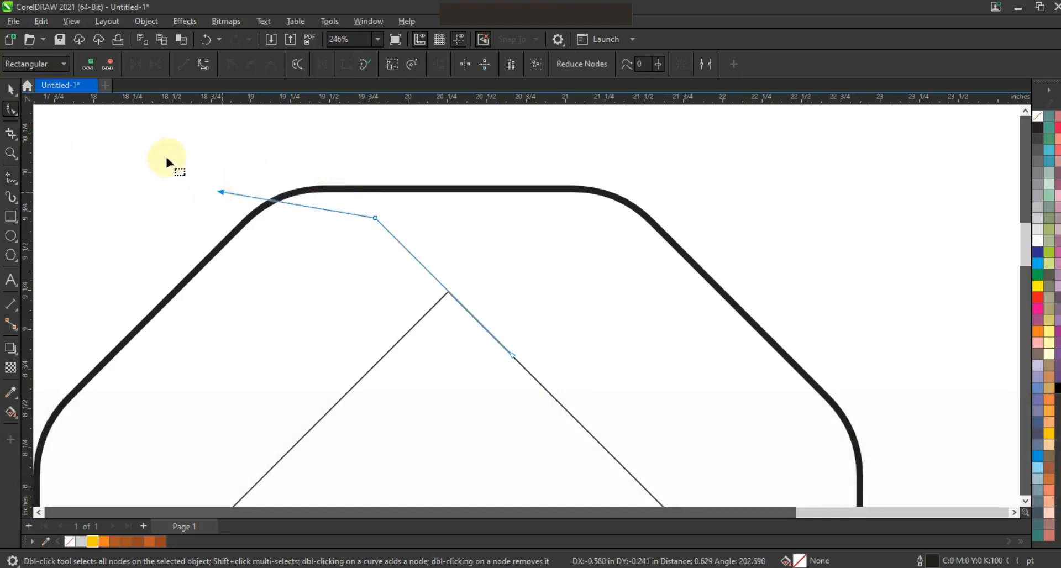
left_click_drag(167, 157, 545, 391)
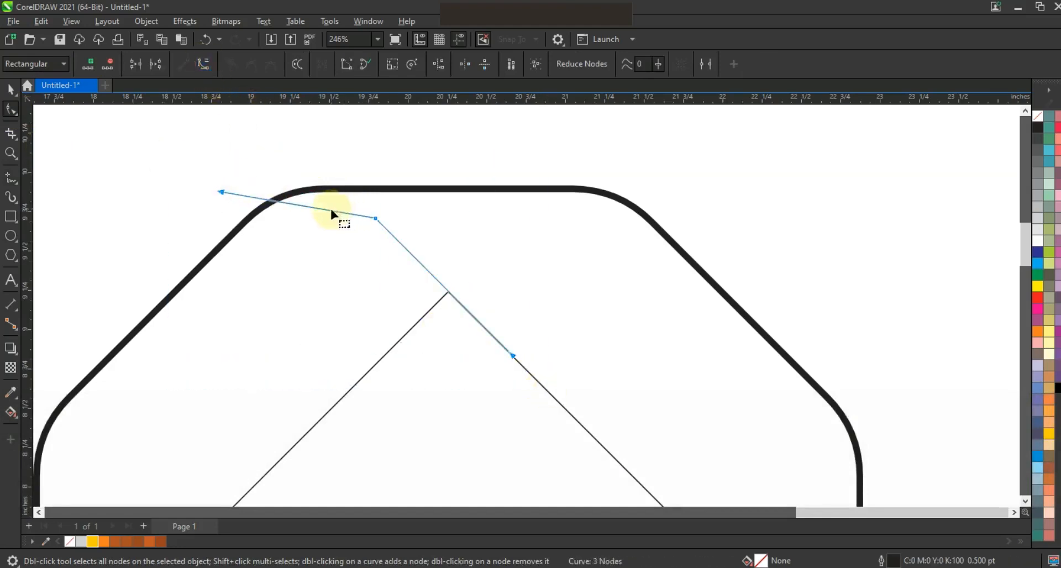
left_click_drag(331, 210, 331, 203)
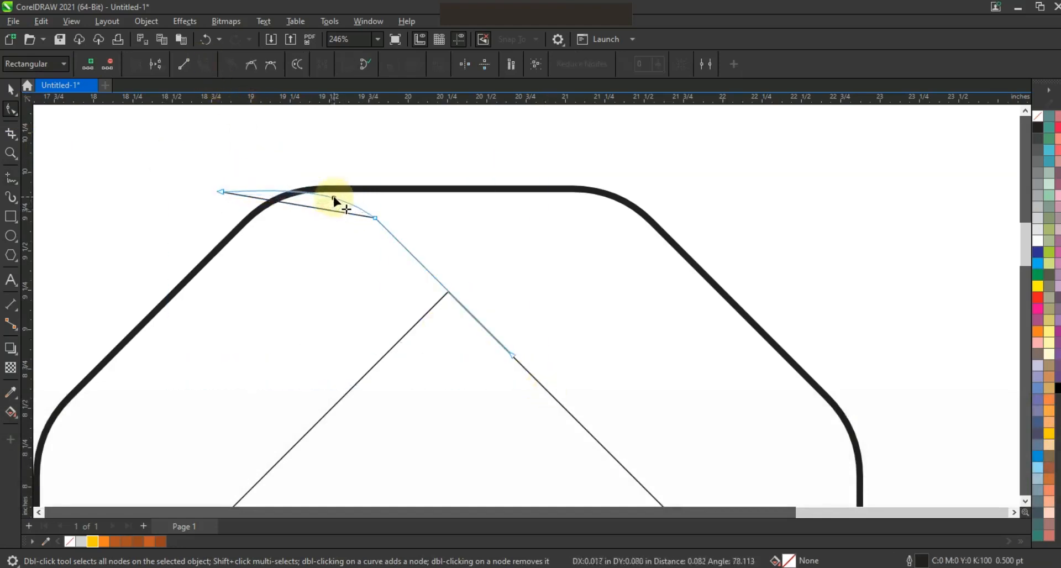
left_click_drag(334, 198, 333, 197)
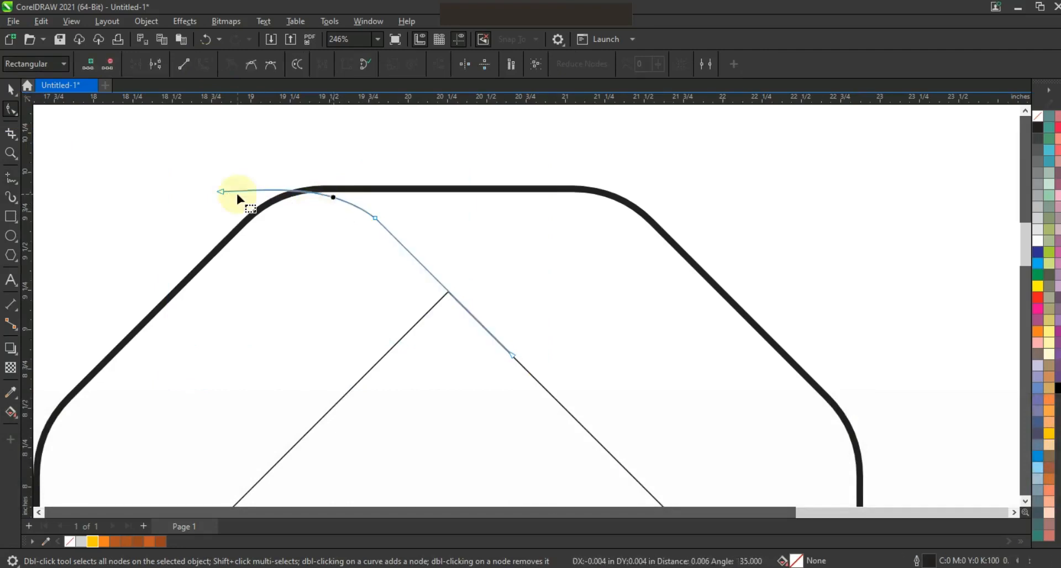
left_click_drag(220, 191, 222, 197)
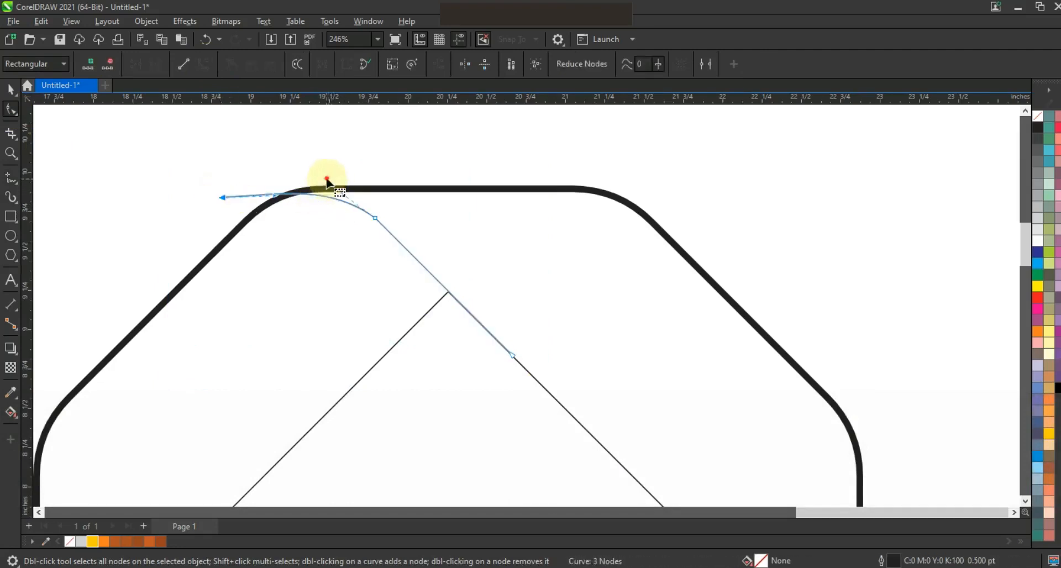
left_click_drag(387, 228, 386, 225)
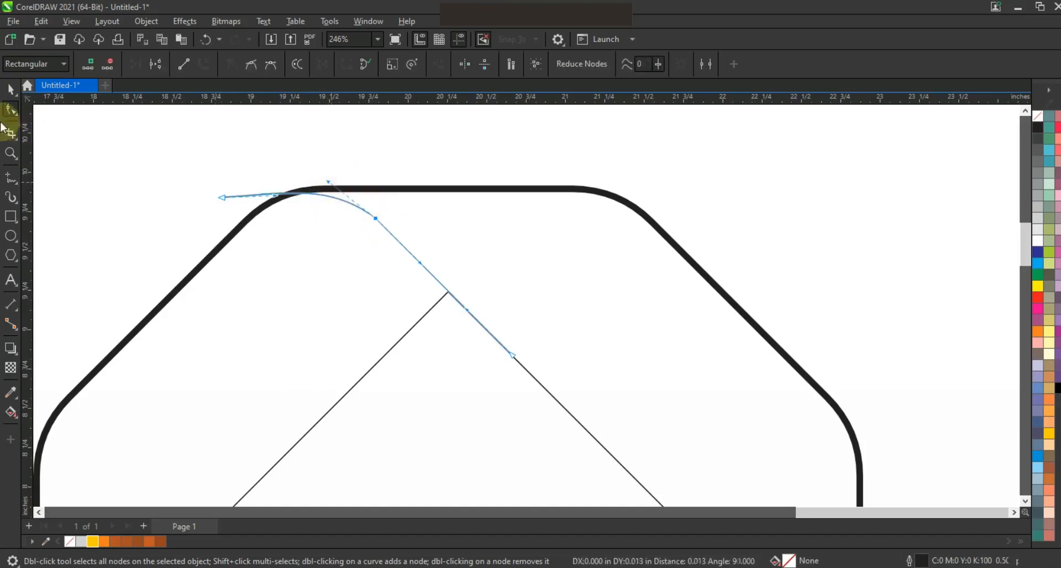
Set the bent line's outline width to 1.5 pt and deselect it
left_click(11, 88)
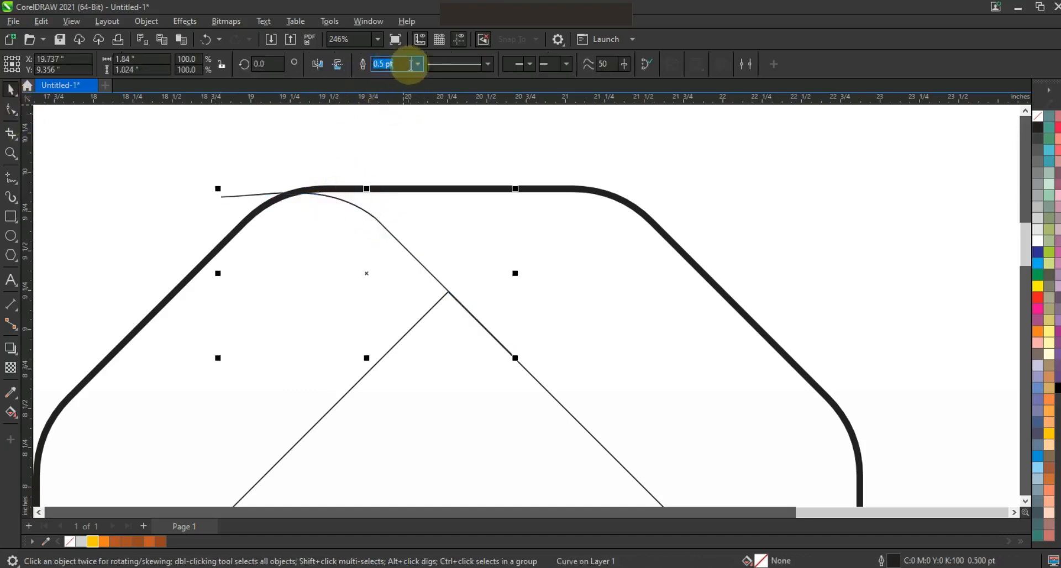
left_click(417, 64)
left_click(395, 131)
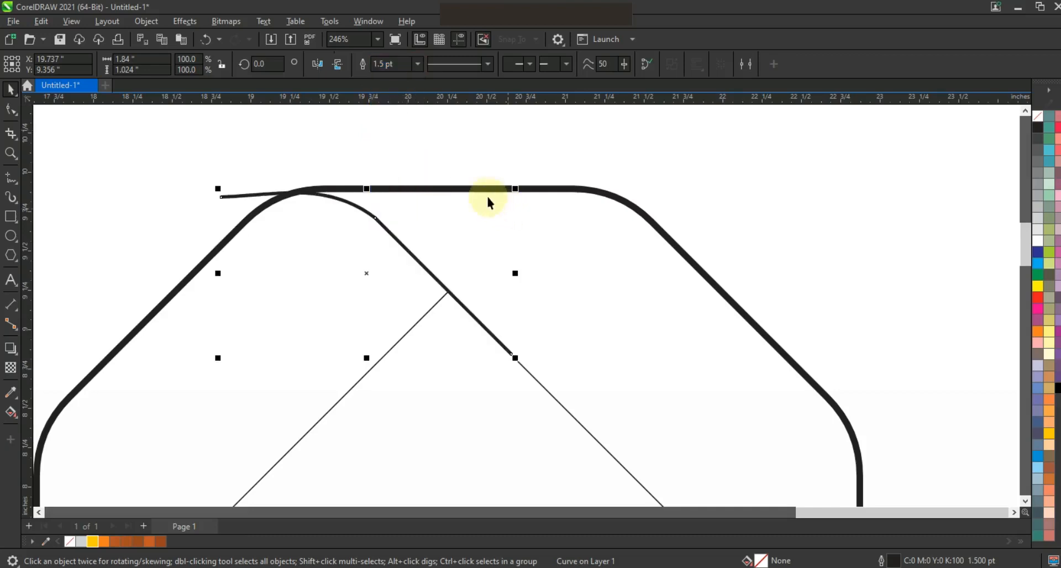
left_click(265, 160)
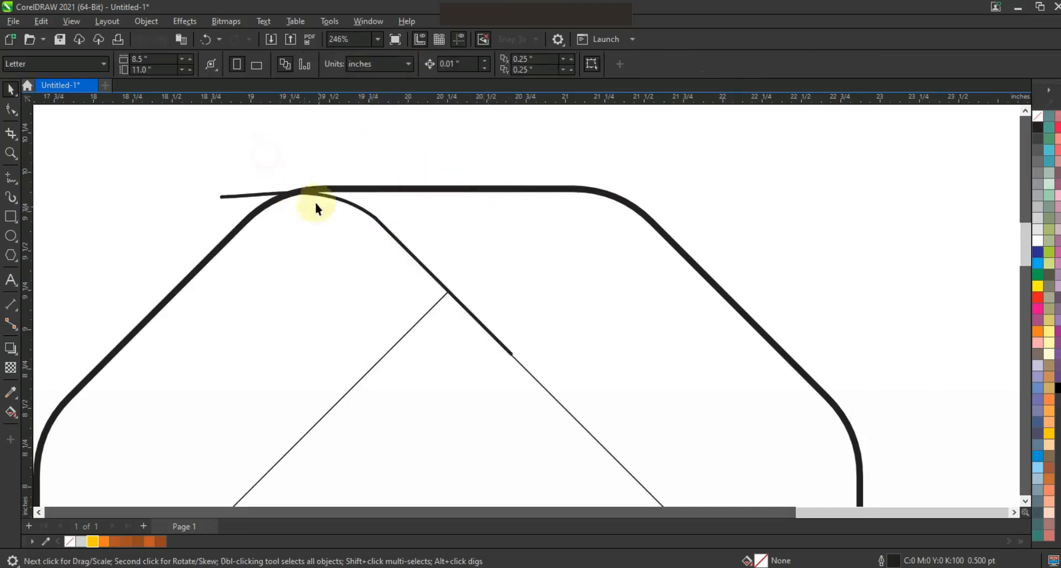
Delete the curve's middle node and extend its outer end further beyond the octagon, smoothing the bend onto the diamond's edge
left_click(255, 194)
left_click(11, 110)
key("Delete")
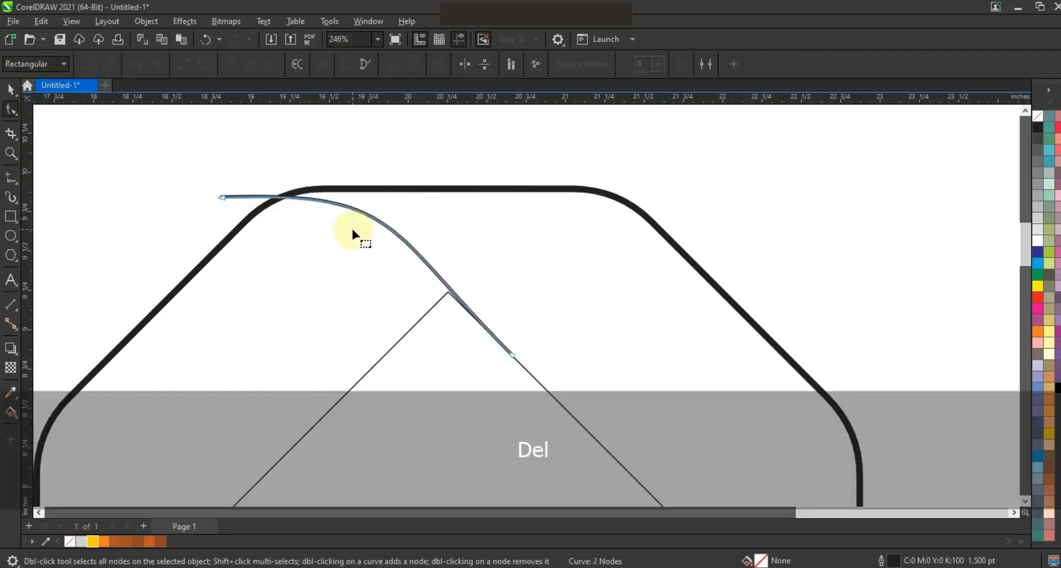
left_click_drag(221, 197, 197, 198)
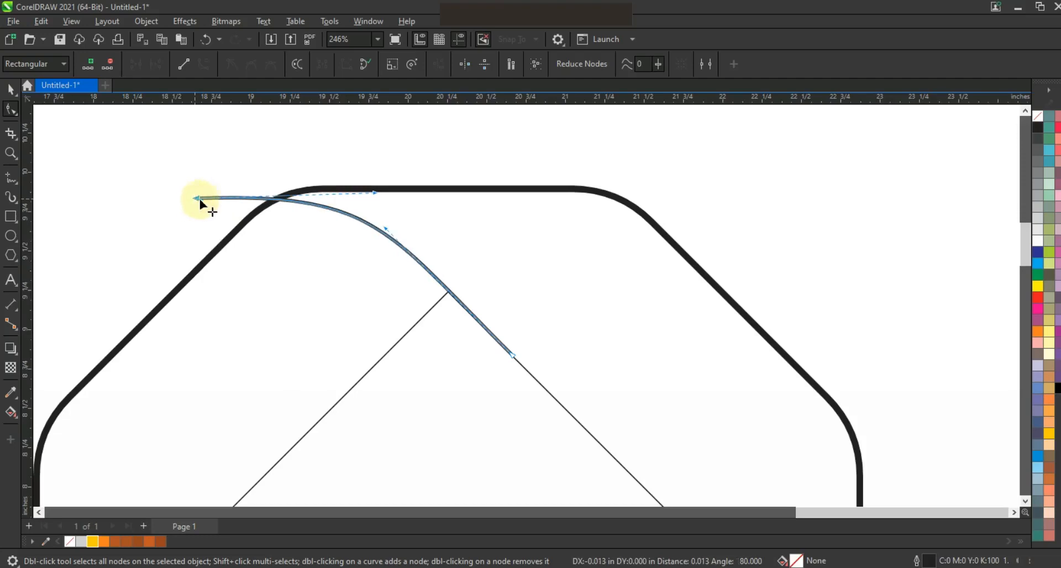
Extend the curve's lower end with a short segment angled into the diamond
key("F3")
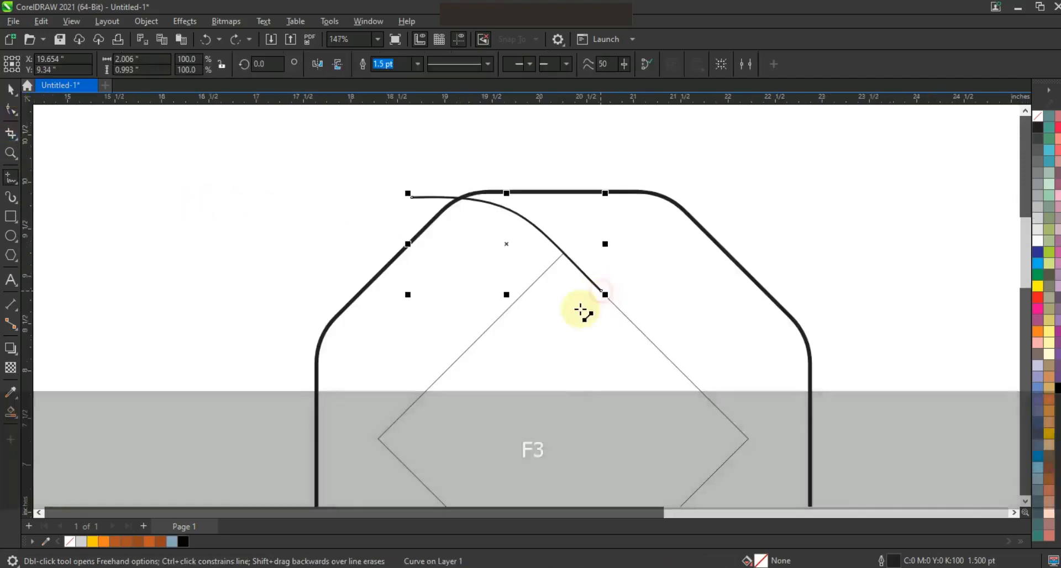
left_click(601, 292)
left_click(577, 313)
left_click(12, 89)
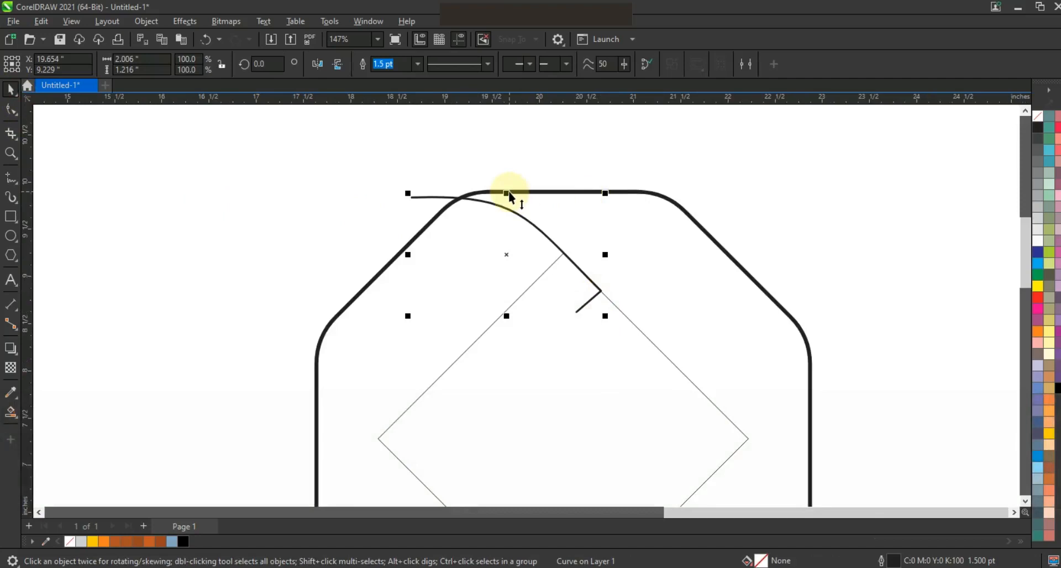
Make a copy of the curve flipped both vertically and horizontally
left_click_drag(509, 192, 508, 429)
left_click(317, 63)
key("F3")
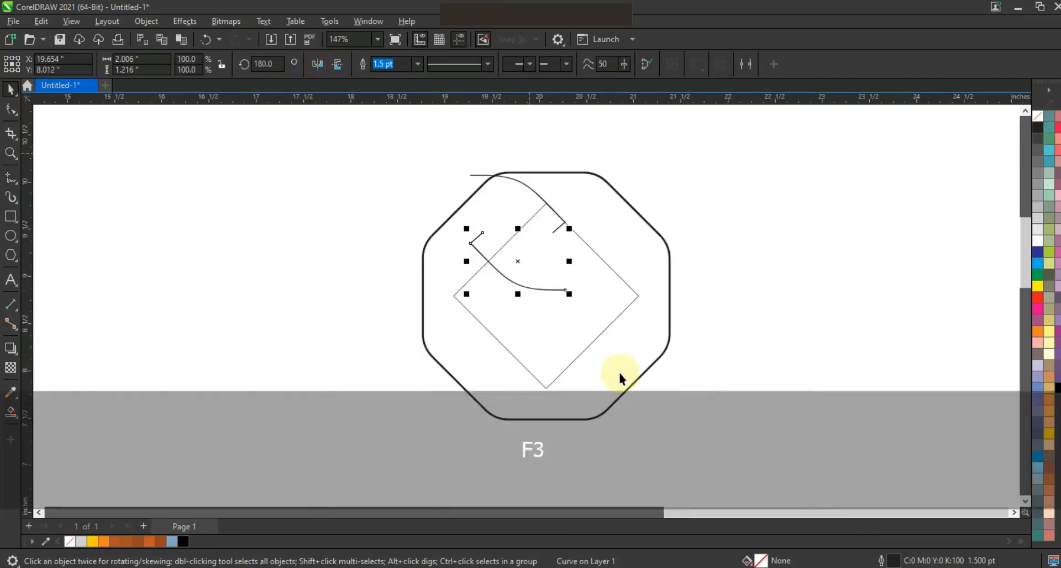
Align the flipped copy with the diamond's lower-left side and move it so its curved end crosses the octagon's lower-right corner
left_click(608, 330, "shift")
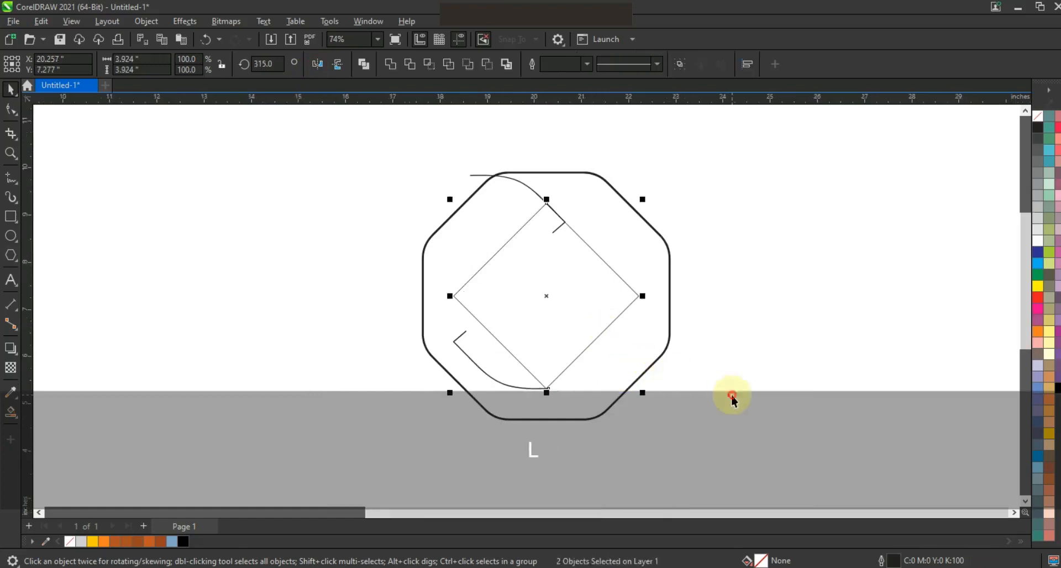
left_click(491, 370)
left_click_drag(484, 375, 559, 400)
key("shift+F2")
key("Left")
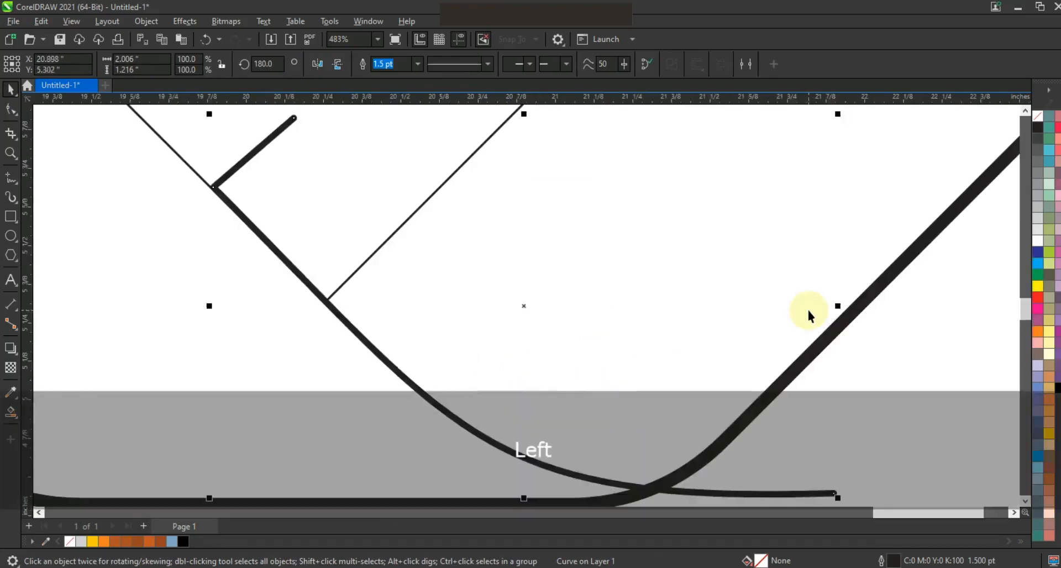
key("F3")
key("F3")
key("shift+F2")
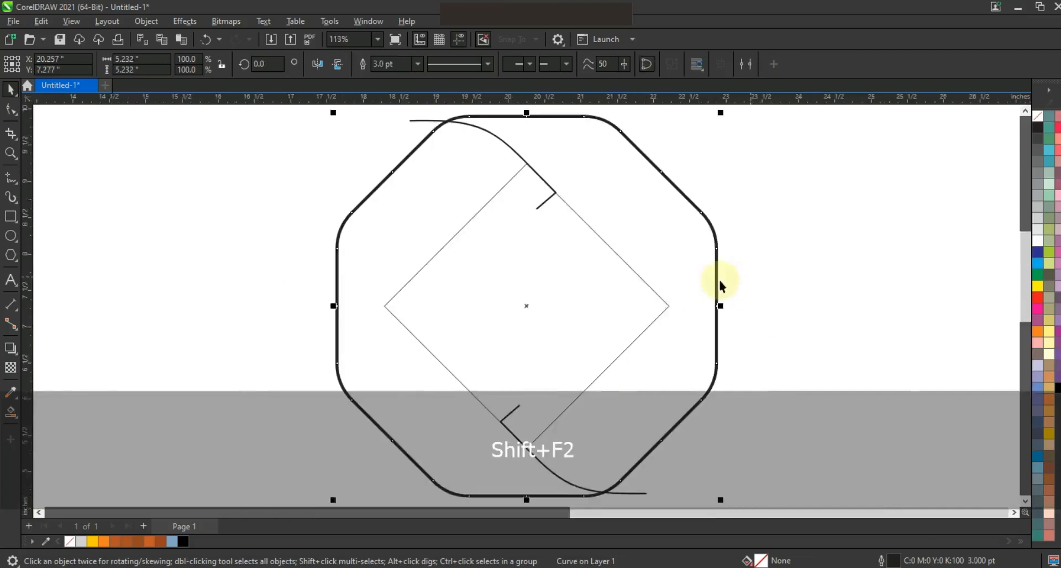
Combine the two curved lines into one object and center it vertically within the octagon
key("Escape")
left_click(472, 130)
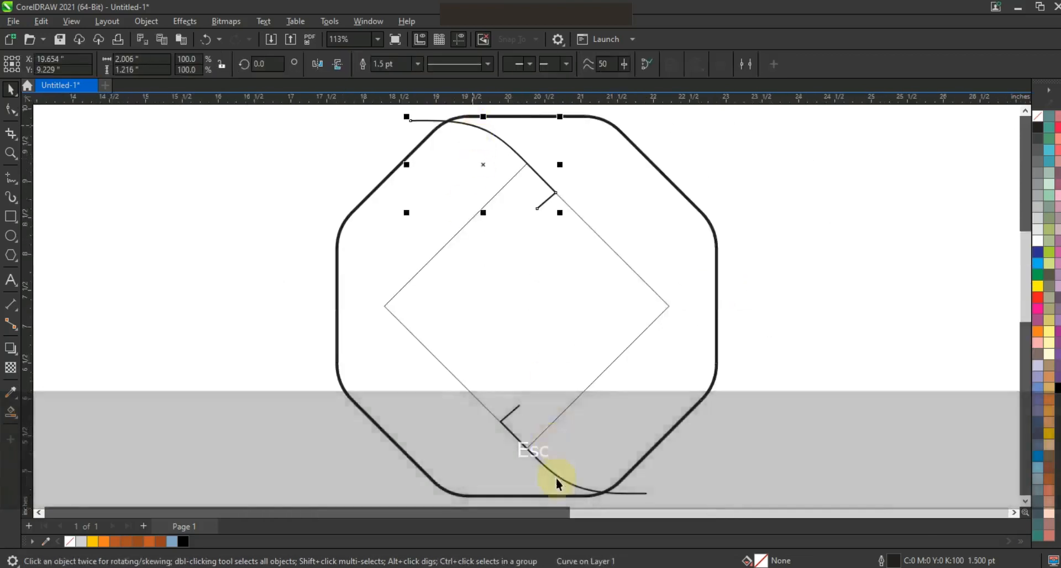
left_click(557, 483, "shift")
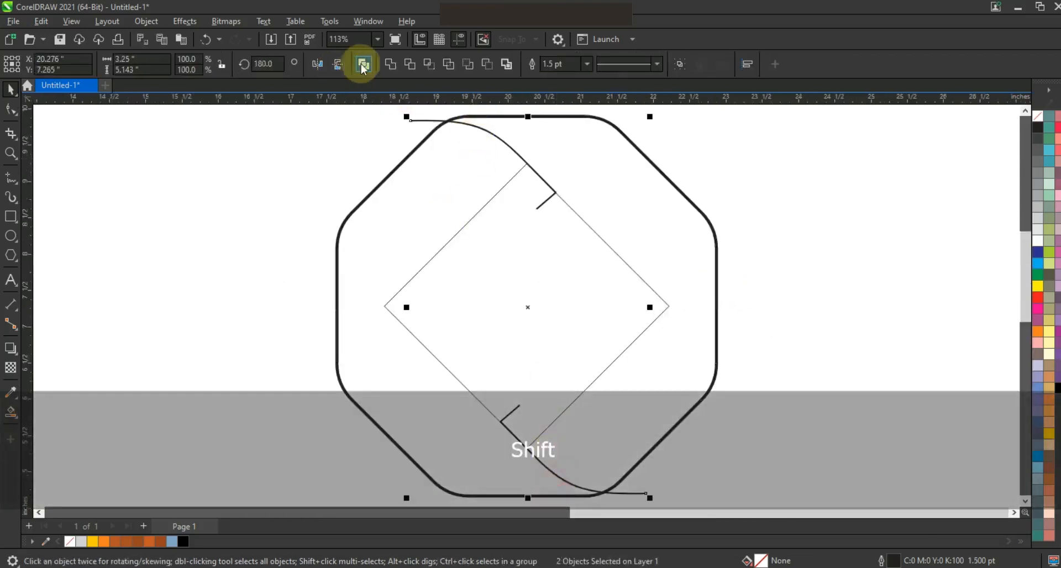
key("Escape")
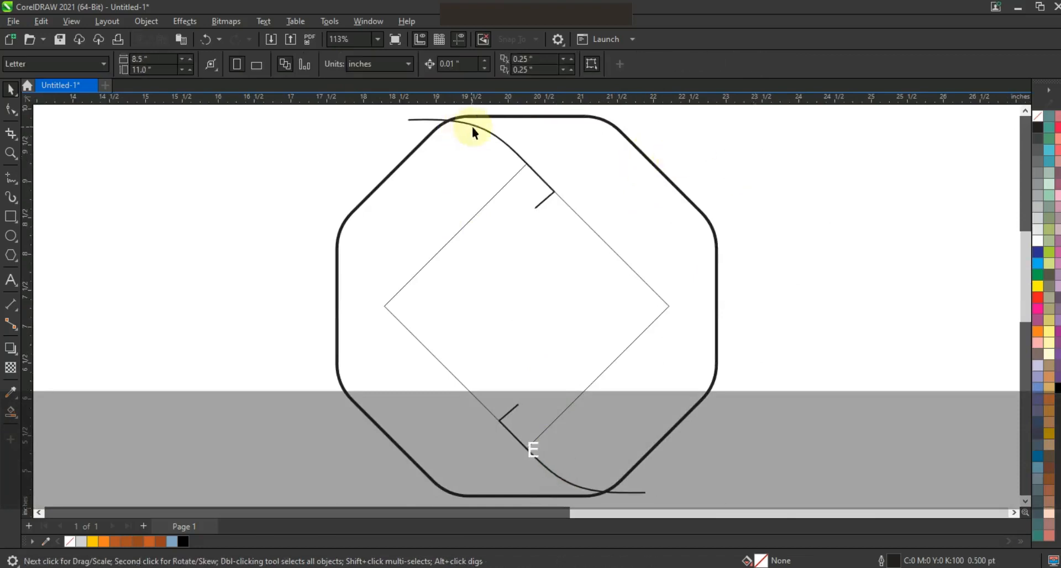
Add a copy of the combined curves rotated 90 degrees about their center so all four sides carry a curve
double_click(476, 127)
left_click_drag(653, 114, 742, 427)
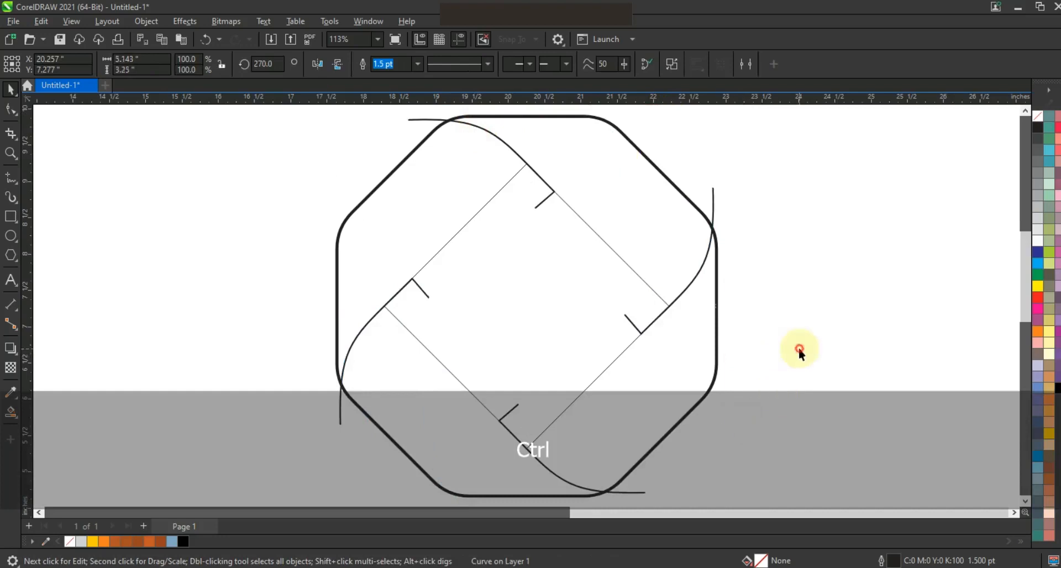
left_click(800, 348)
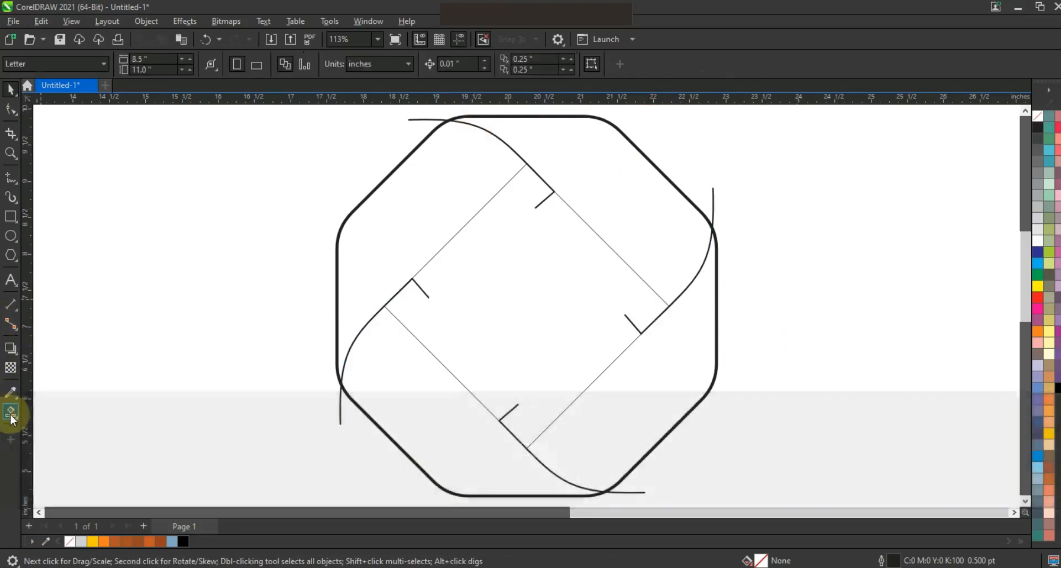
Smart-fill the four bands between the octagon and the diamond with blue
left_click(11, 412)
left_click(475, 467)
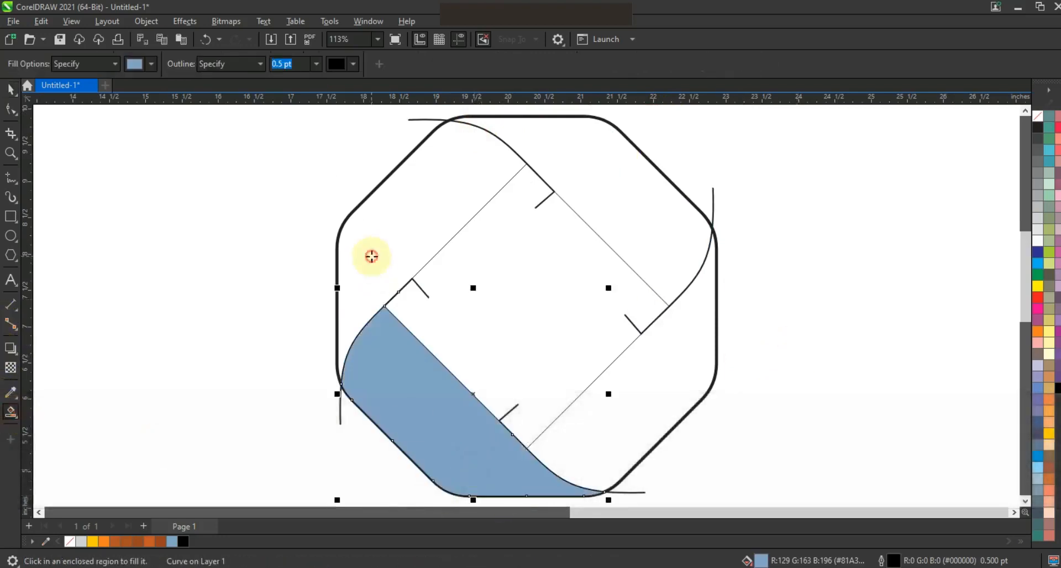
left_click(372, 256)
left_click(578, 181)
left_click(646, 391)
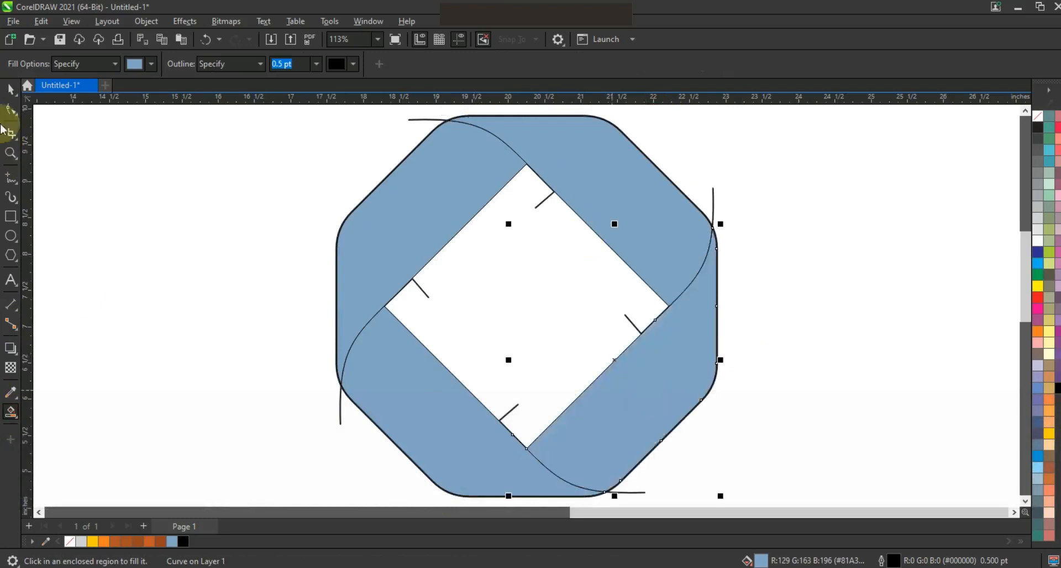
Delete the diamond, the curved guide lines and the original octagon outline, keeping the four filled bands
left_click(11, 88)
left_click(539, 289)
key("Delete")
left_click(542, 202)
key("Delete")
left_click_drag(704, 407, 860, 379)
key("Delete")
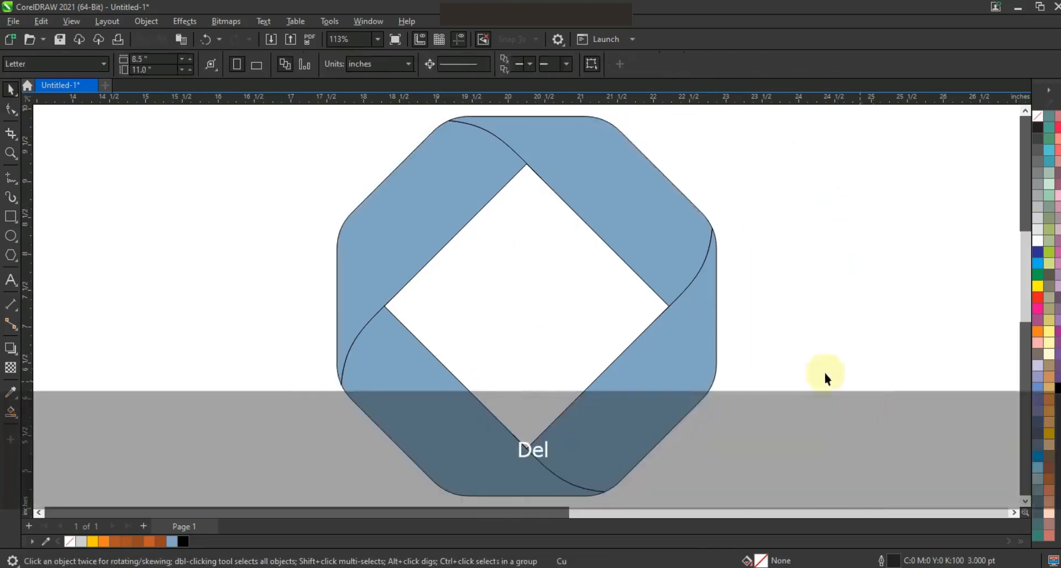
Select all four bands and fill them with 90% black
left_click(634, 216)
left_click(412, 209, "shift")
left_click(421, 398, "shift")
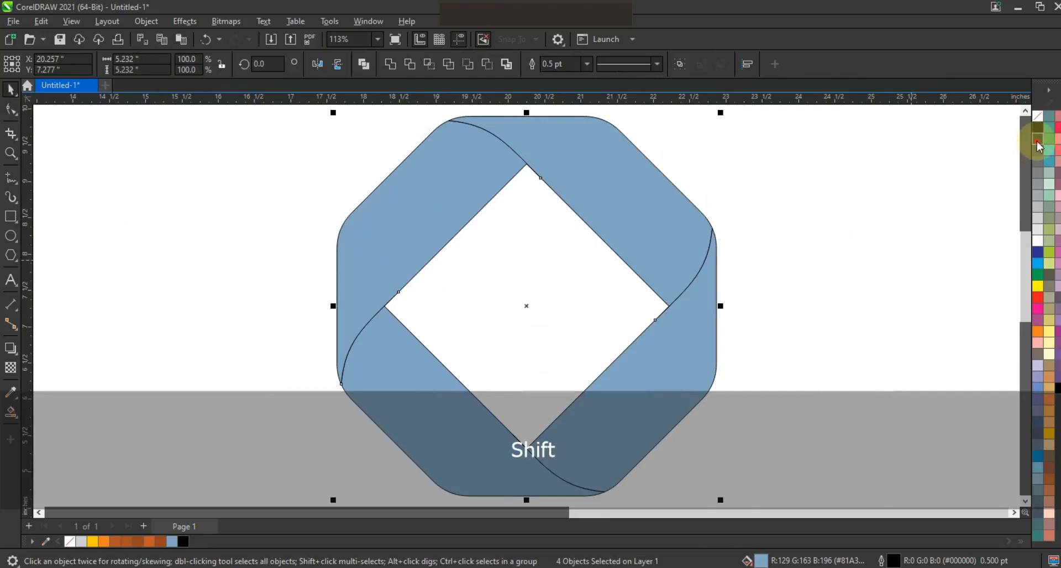
left_click(1038, 141)
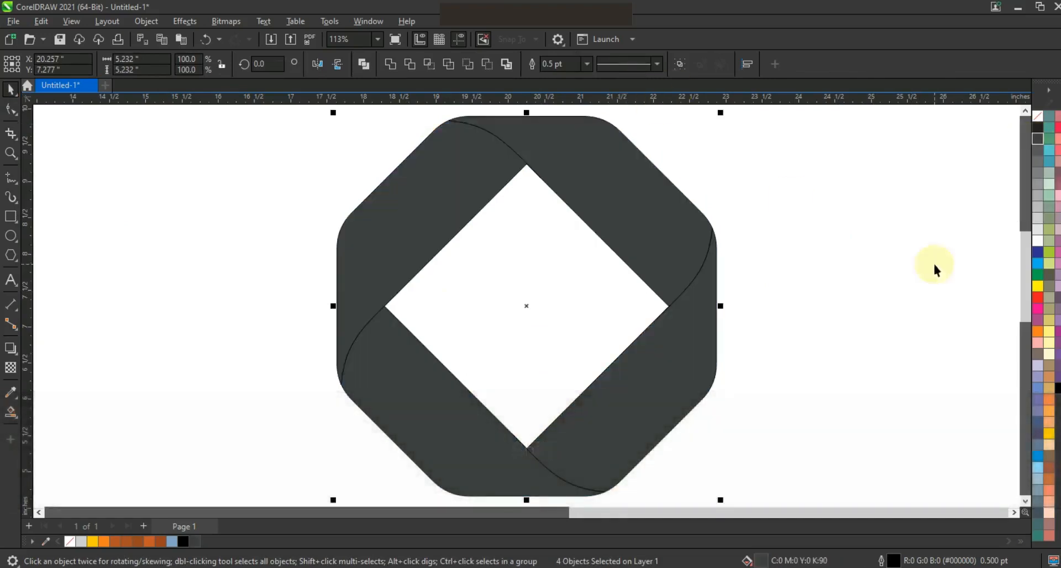
left_click(872, 266)
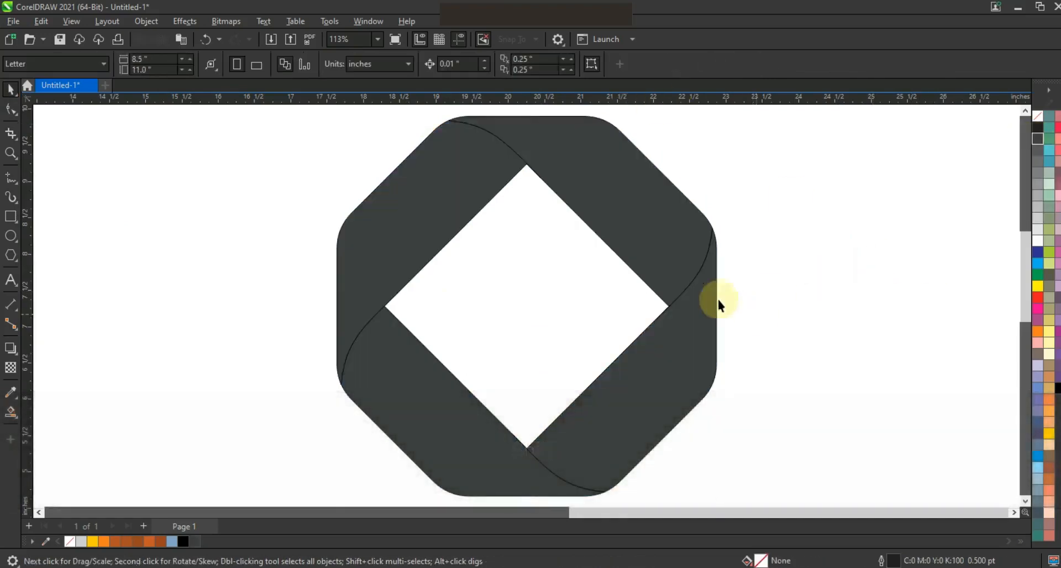
Draw a square about 0.79 inches wide beside the logo's upper right and round its corners
left_click(12, 152)
right_click(494, 272)
left_click_drag(416, 190, 686, 306)
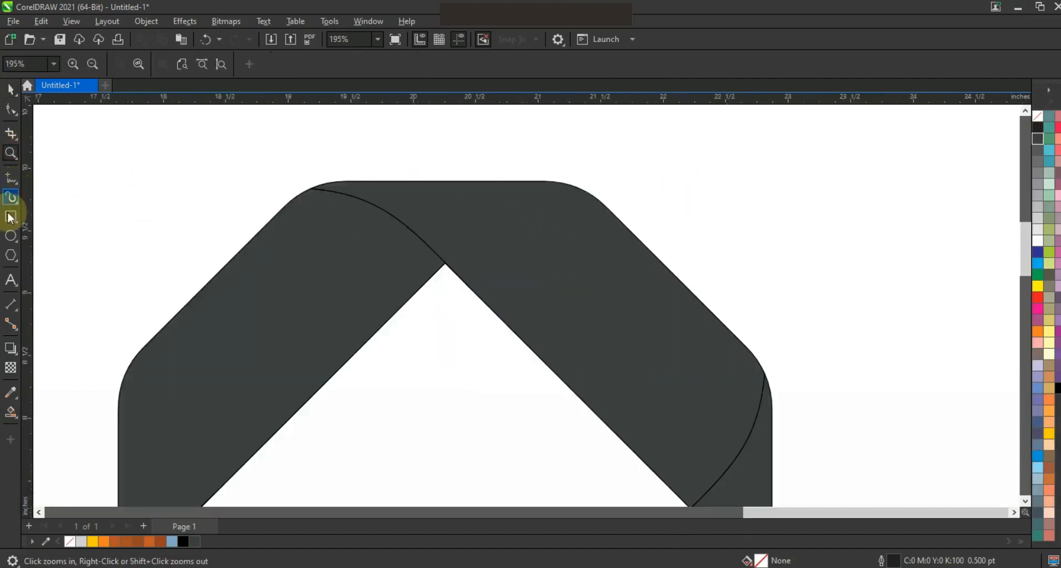
left_click(11, 216)
left_click_drag(825, 166, 875, 265)
key("shift+F2")
key("F3")
left_click(10, 109)
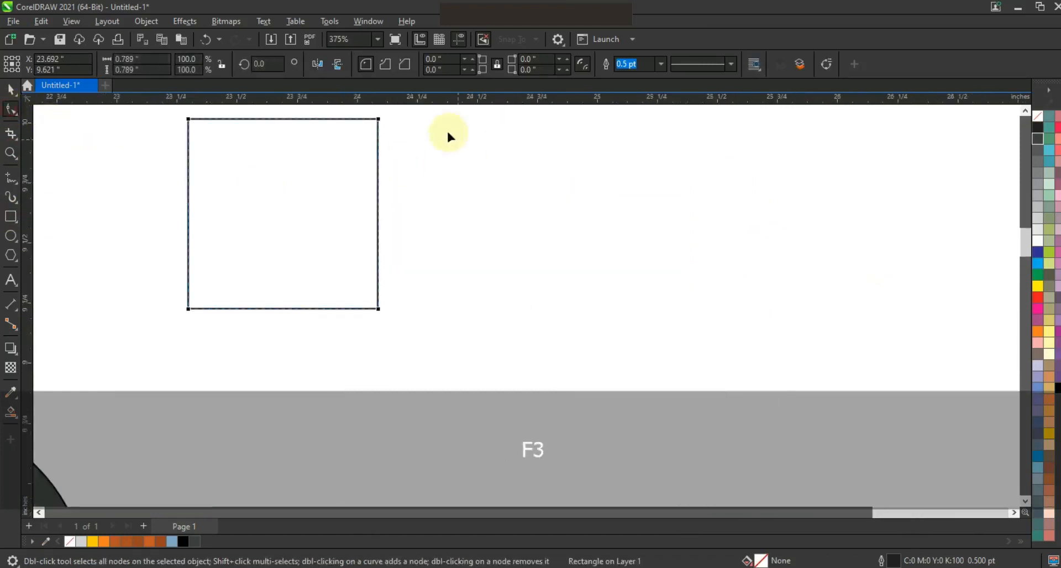
left_click_drag(379, 121, 383, 225)
Rotate the rounded square to 315 degrees so it stands as a diamond
left_click(13, 88)
left_click(330, 207)
left_click_drag(318, 203, 483, 248)
left_click(639, 260)
Draw a vertical line through the small rounded diamond and align it with the diamond's center
left_click(12, 178)
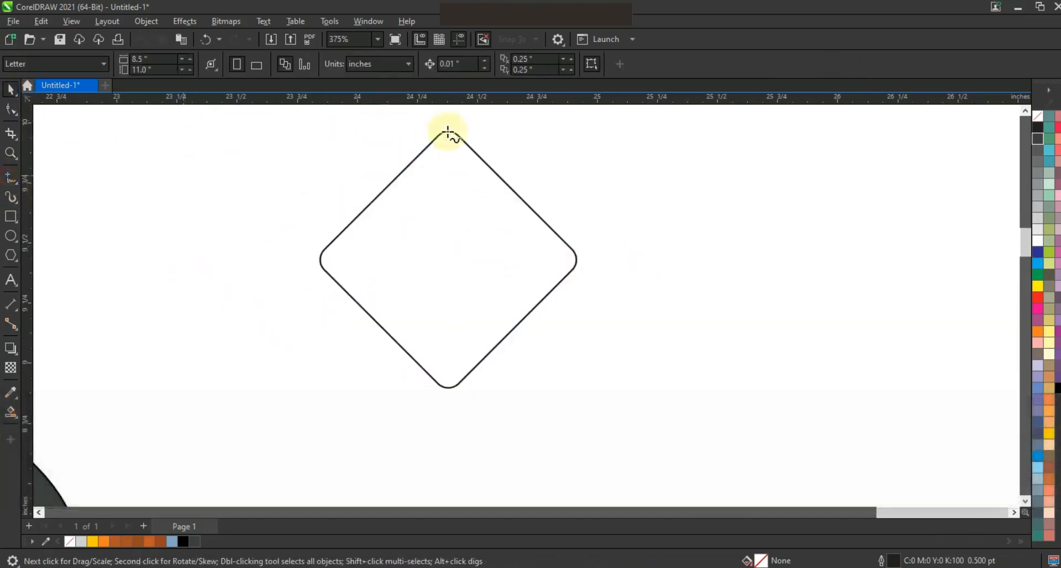
left_click(448, 119)
left_click(446, 387, "ctrl")
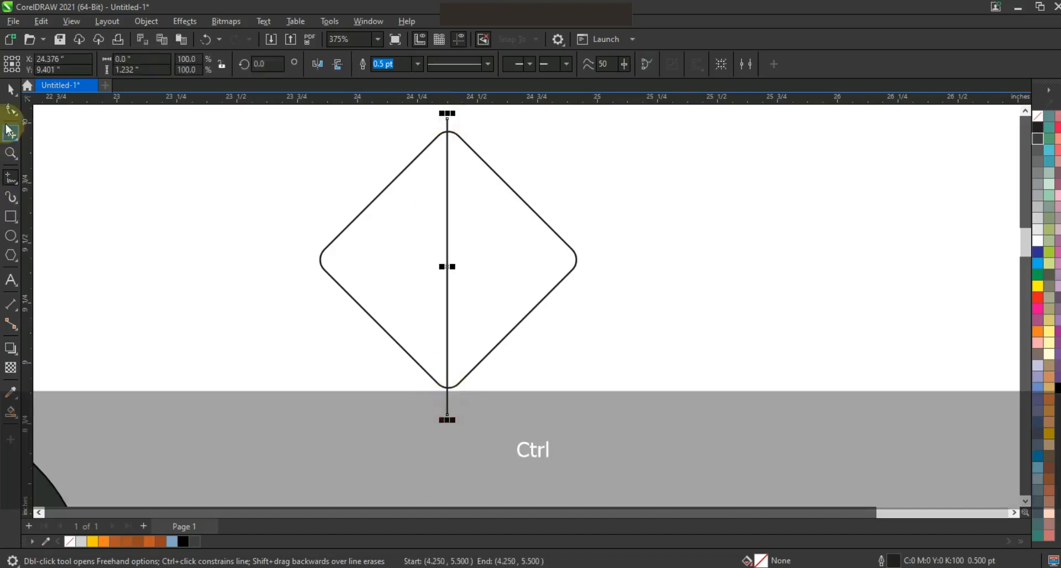
left_click(12, 89)
left_click(521, 260, "shift")
key("e")
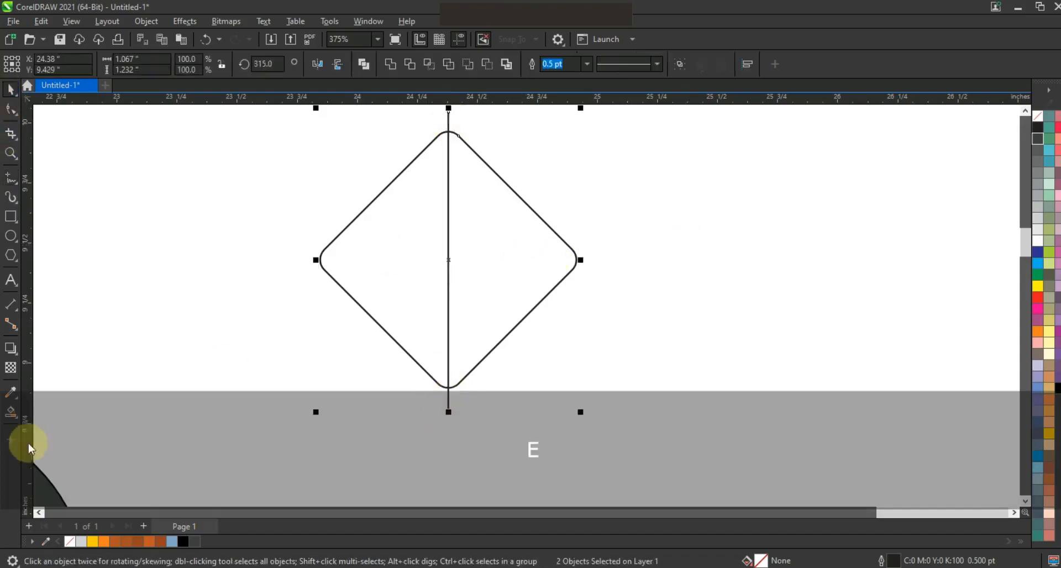
Smart-fill the right half of the small diamond in blue and delete the diamond outline and the dividing line
left_click(10, 414)
left_click(496, 282)
left_click(12, 89)
key("Delete")
left_click(446, 209)
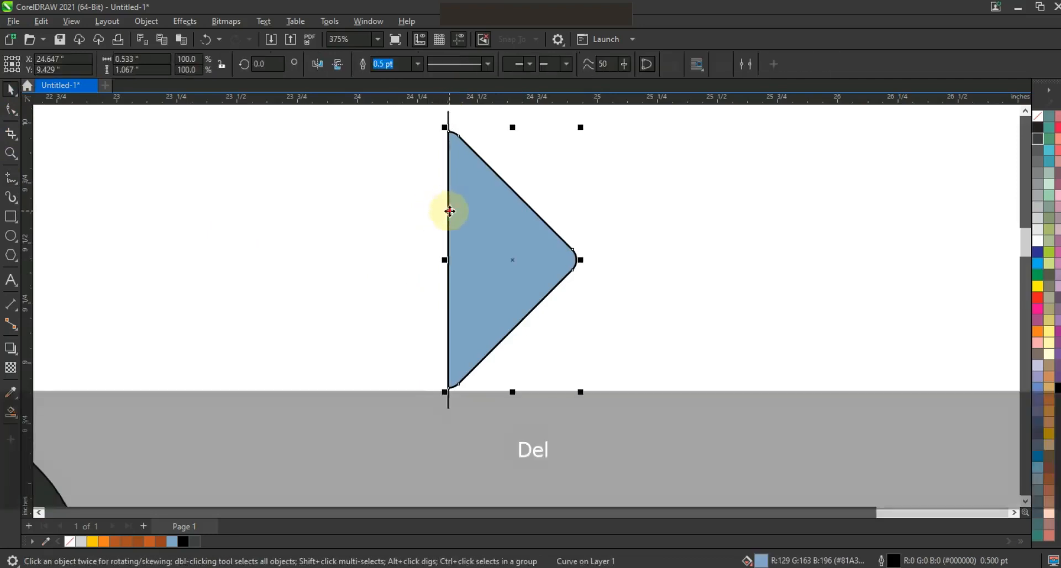
left_click(448, 115)
key("Delete")
Narrow the blue triangle to 80.4% width, then enlarge, rotate and place it as an arrowhead across the upper-left band
left_click(514, 239)
left_click_drag(579, 259, 570, 264)
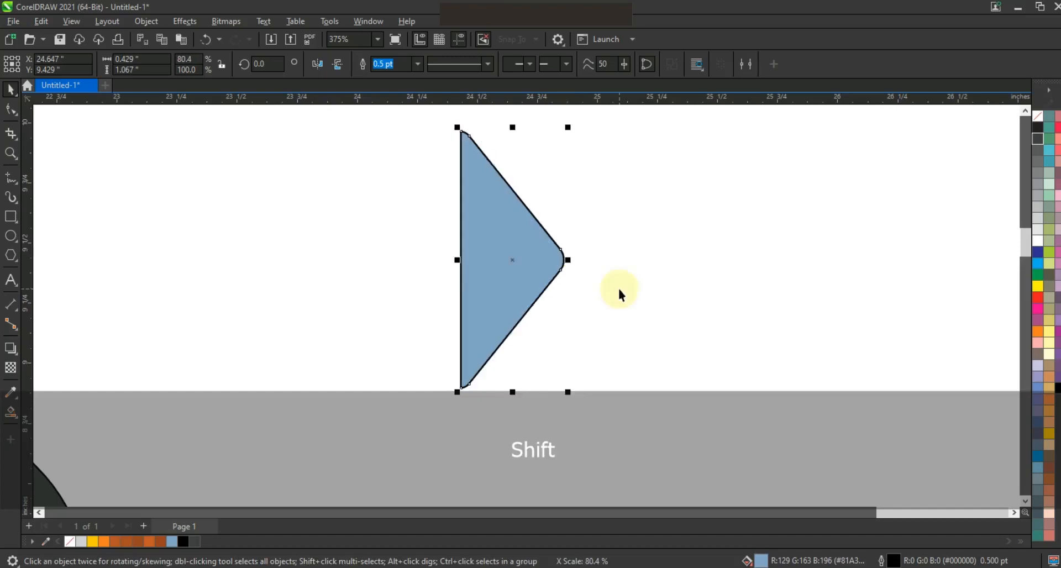
key("F4")
left_click_drag(758, 170, 378, 211)
left_click(378, 210)
left_click_drag(408, 243, 414, 208)
left_click(425, 250)
Place a flipped copy of the arrowhead on the lower-right band and weld the two arrowheads into one object
left_click_drag(410, 245, 539, 438)
left_click(317, 65)
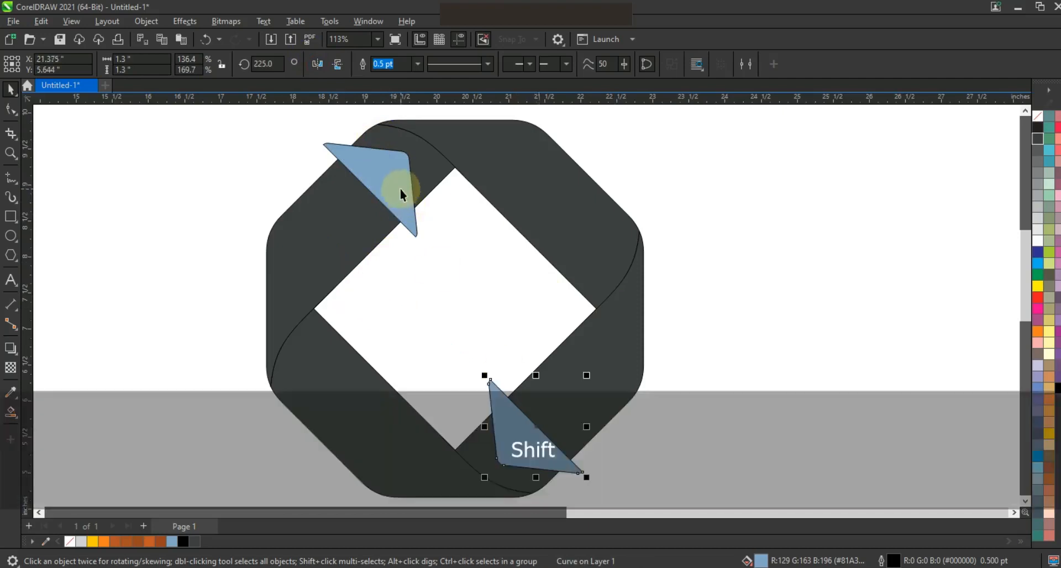
left_click(396, 196, "shift")
left_click(390, 64)
left_click(761, 277)
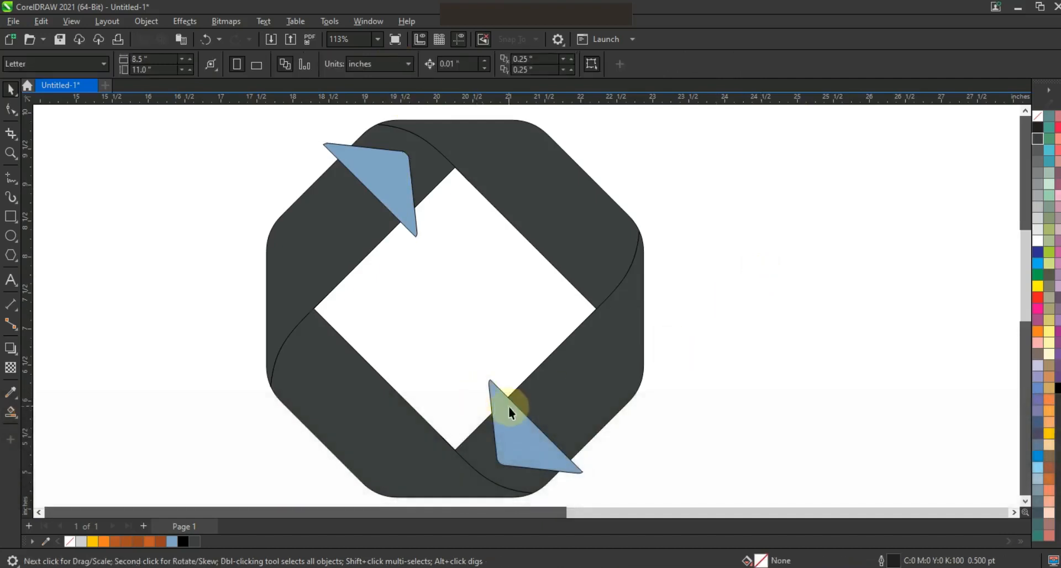
Add a copy of the welded arrowheads rotated 90 degrees onto the upper-right and lower-left bands
left_click(525, 434)
left_click(557, 452)
left_click_drag(587, 477, 615, 204)
left_click(757, 279)
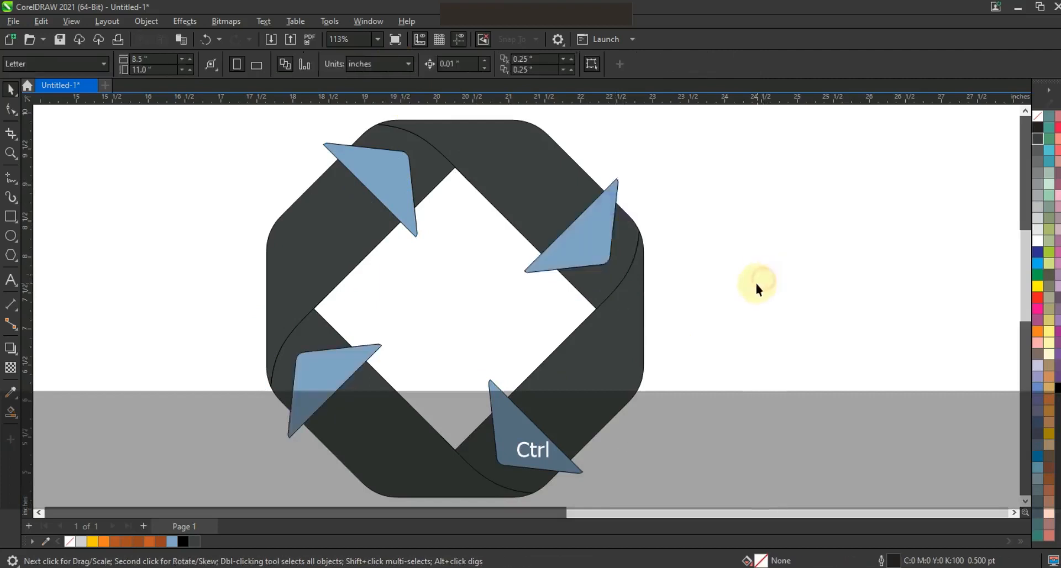
Smart-fill each arrowhead and the band section behind it with blue, leaving the sections ahead of the tips dark
left_click(12, 413)
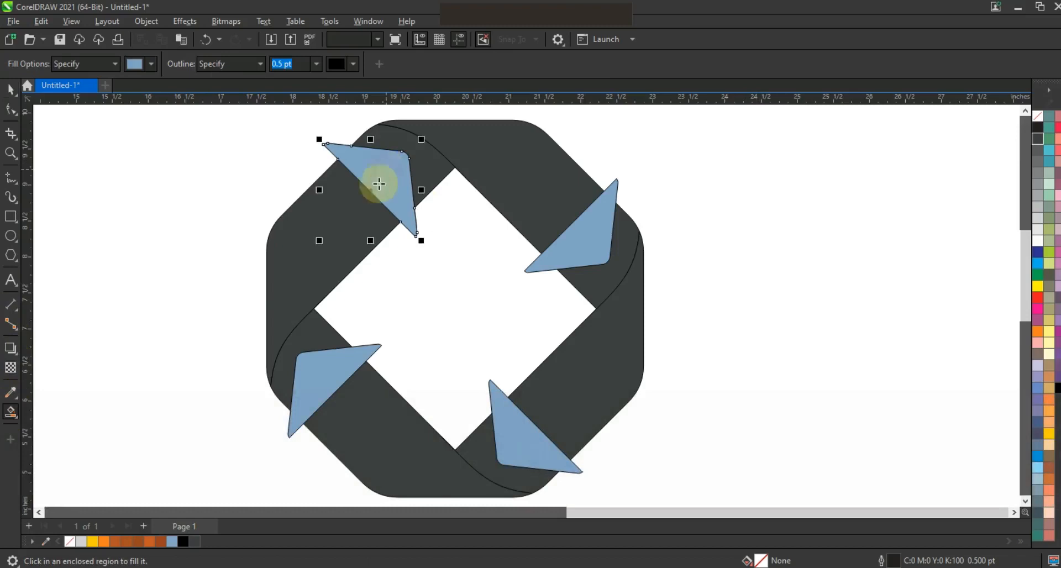
left_click(343, 218)
left_click(332, 362)
left_click(362, 414)
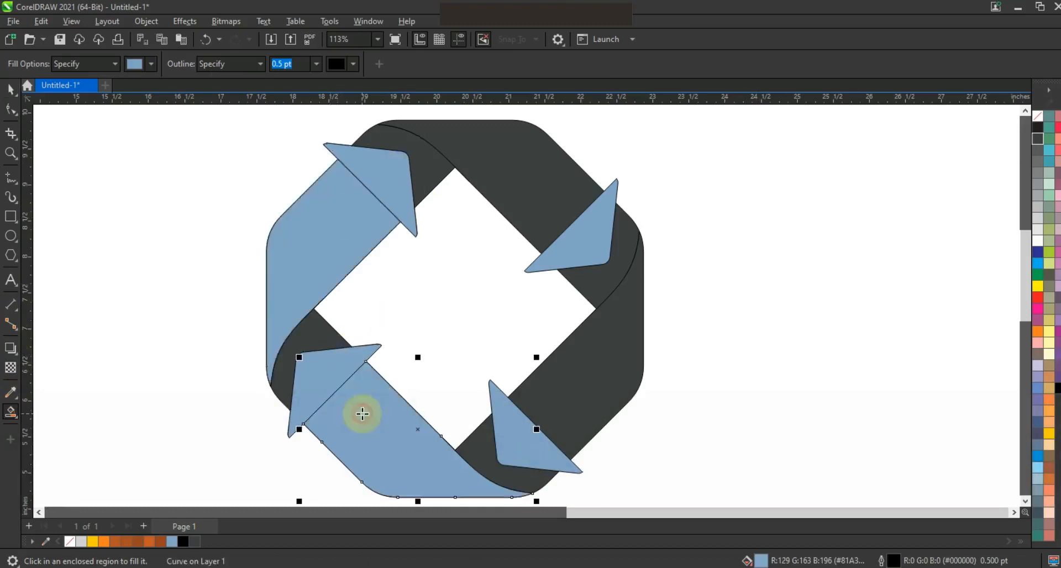
left_click(509, 440)
left_click(568, 390)
left_click(580, 230)
left_click(539, 199)
Weld the upper-right and upper-left arrowheads to the blue bands behind them
left_click(11, 89)
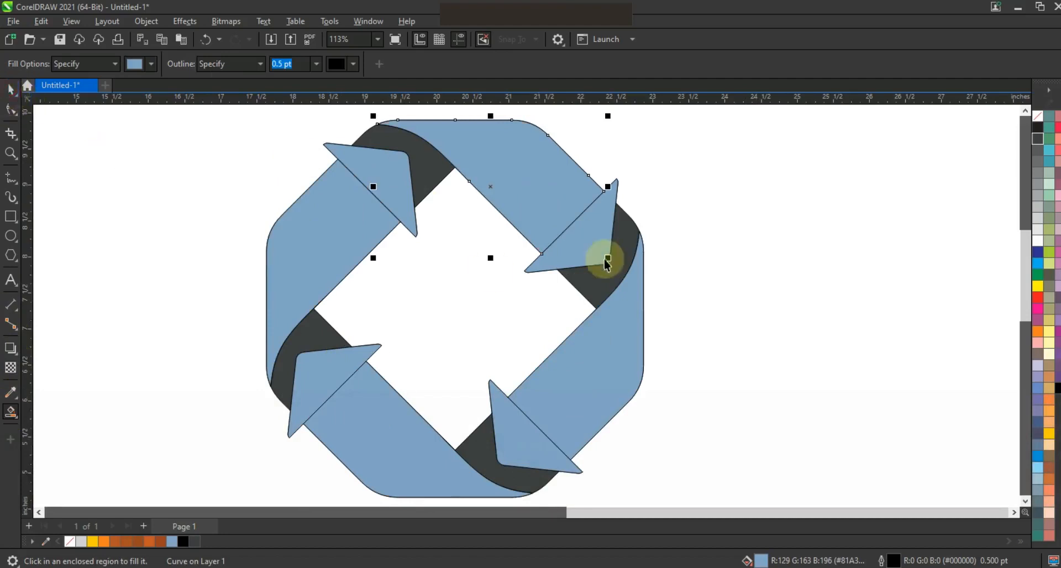
left_click(588, 237, "shift")
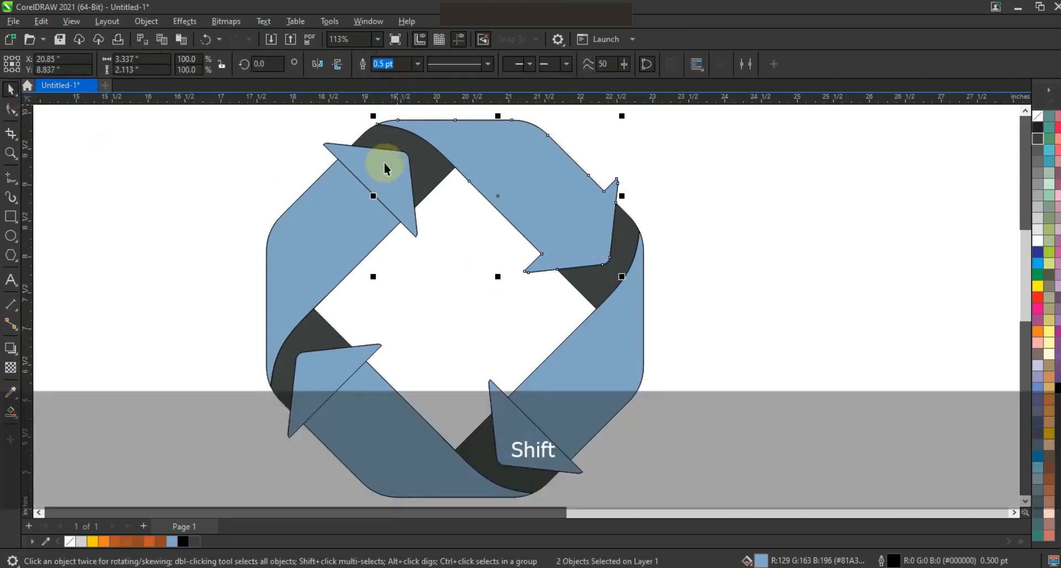
left_click(354, 227)
left_click(354, 225, "shift")
left_click(393, 64)
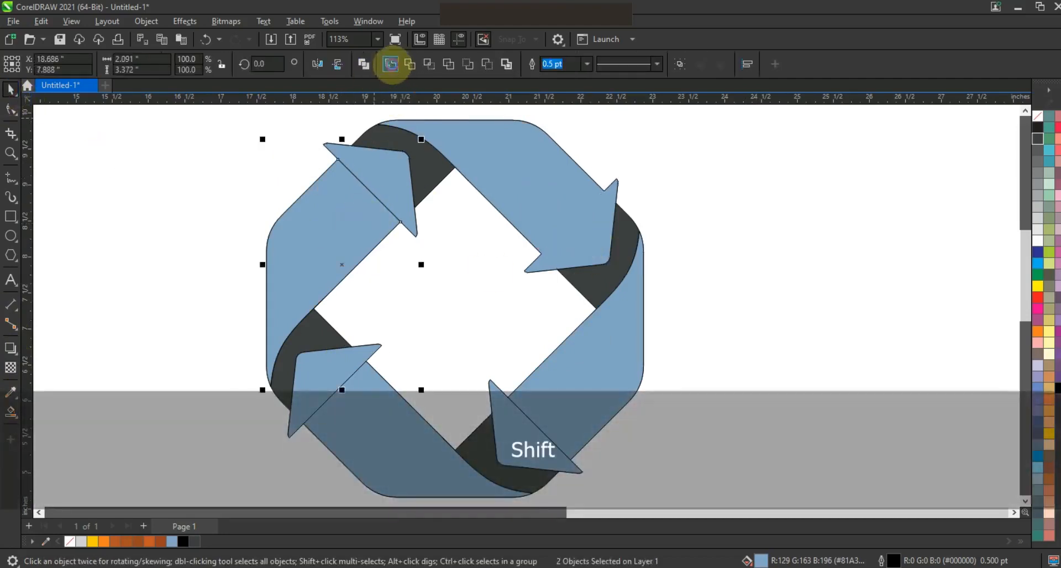
Weld the lower-left and lower-right arrowheads to their blue bands
left_click(344, 363)
left_click(375, 425, "shift")
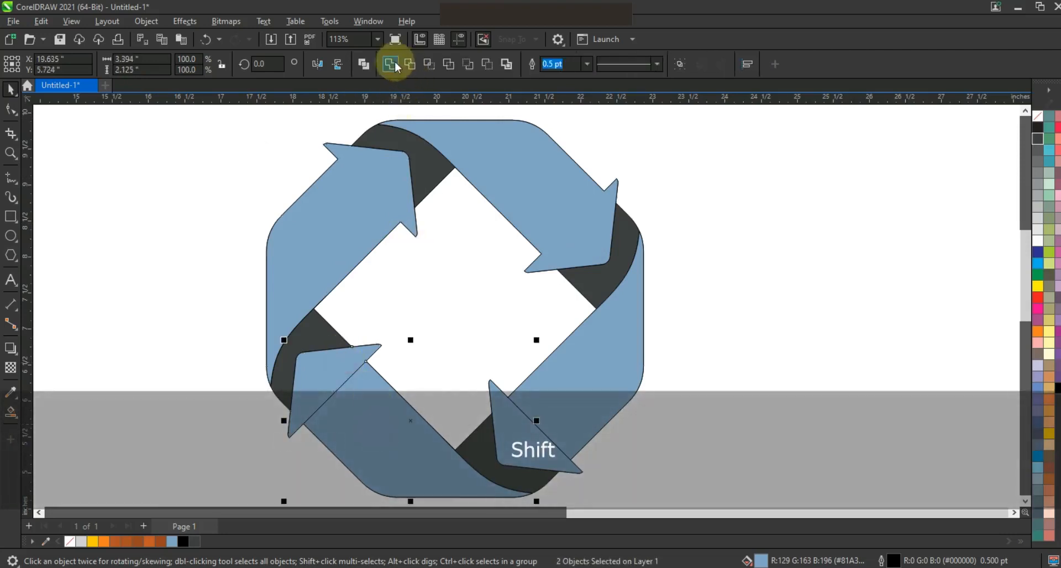
left_click(393, 65)
left_click(516, 423)
left_click(588, 358, "shift")
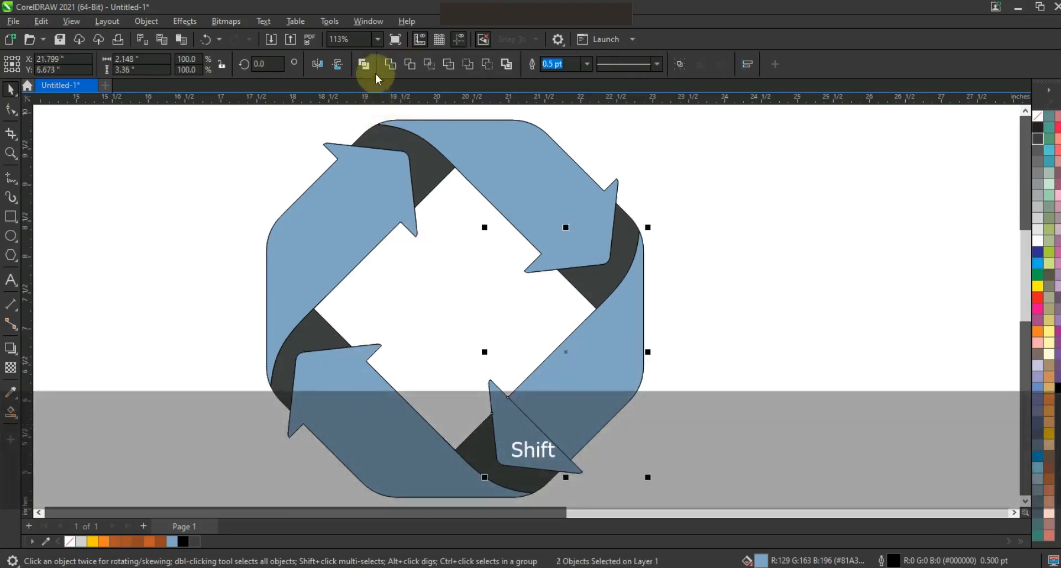
left_click(391, 64)
Fill the upper-right arrow with orange and tint it slightly with red
key("Escape")
scroll(708, 221, "down", 2)
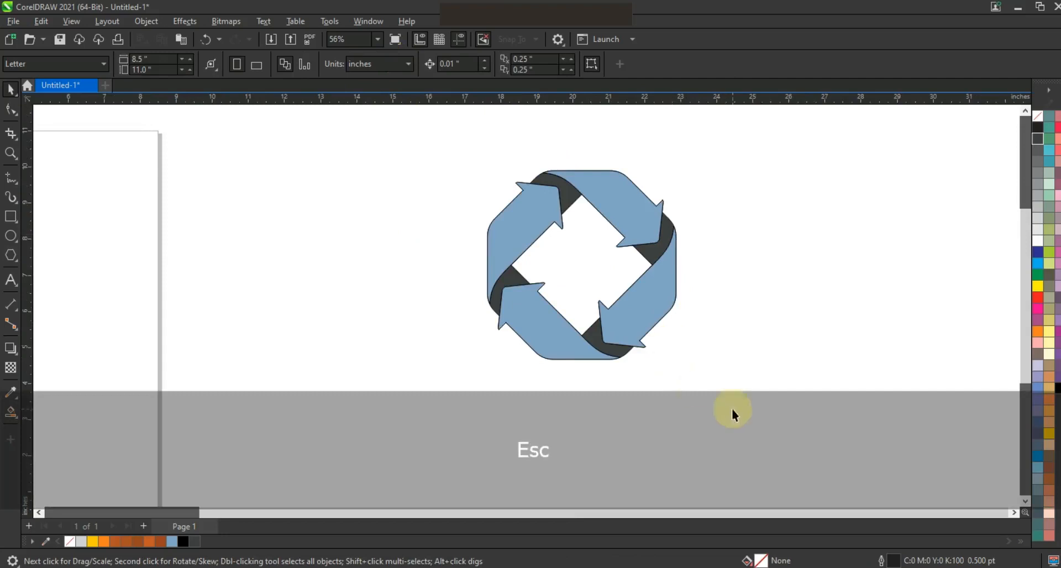
left_click_drag(405, 141, 405, 142)
key("shift+F2")
key("Escape")
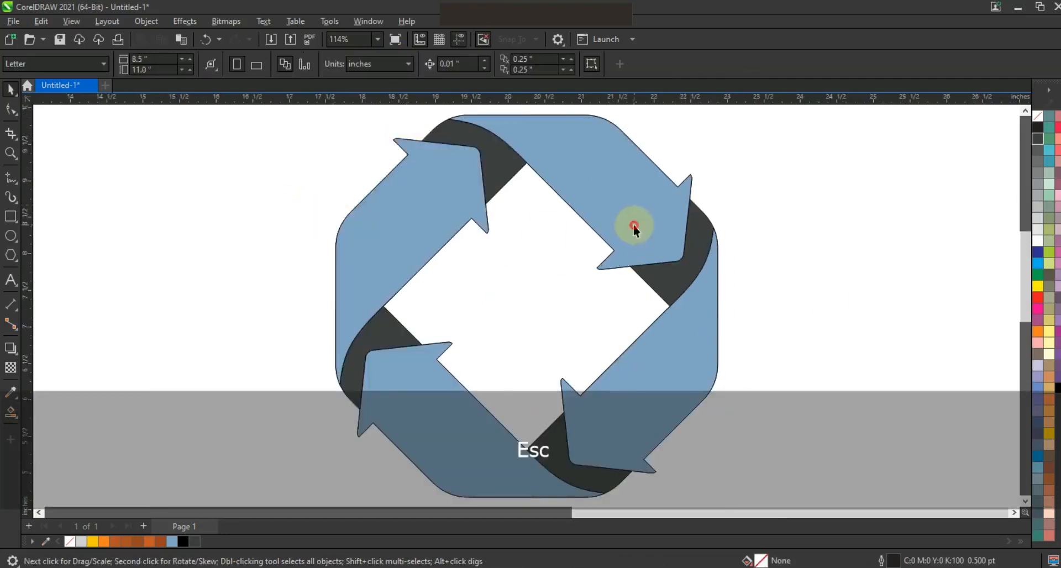
left_click(633, 225)
left_click(1037, 301)
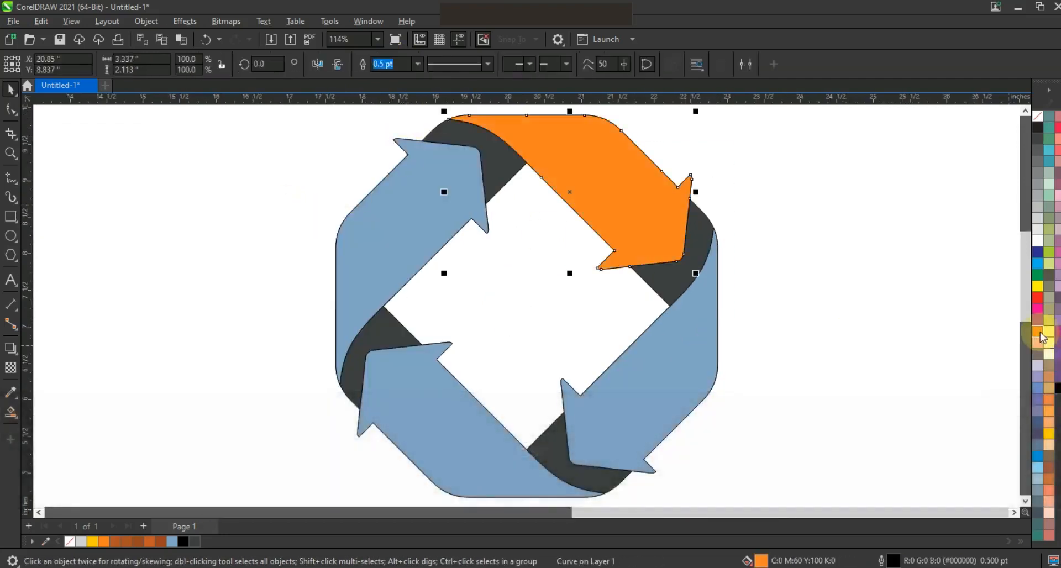
key("ctrl")
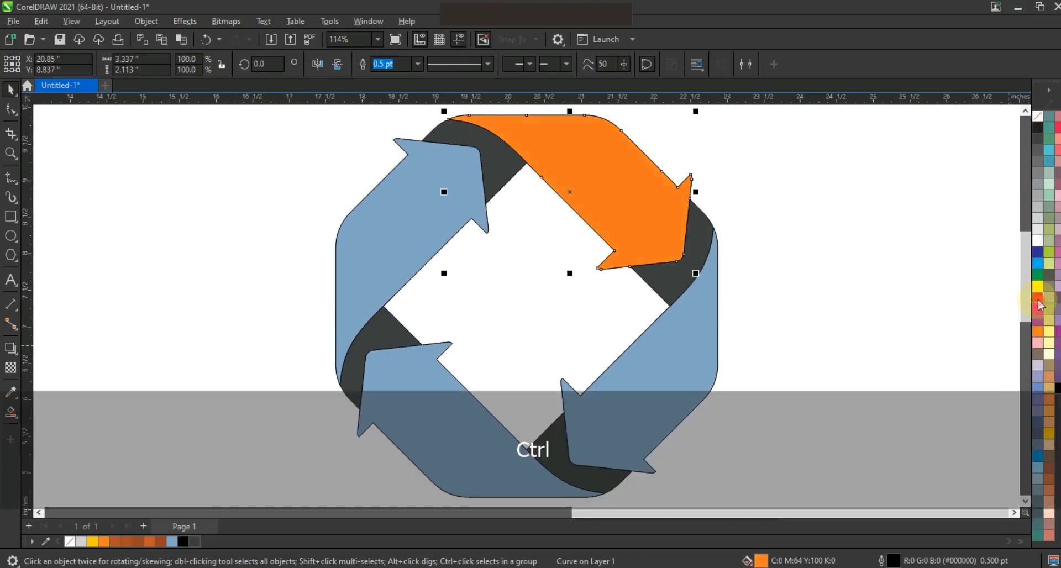
left_click(1039, 303, "ctrl")
Apply a fountain fill to the upper-right arrow from orange at its tip through golden yellow to pale yellow beyond its tail
key("g")
left_click_drag(673, 257, 584, 145)
left_click_drag(1051, 434, 614, 179)
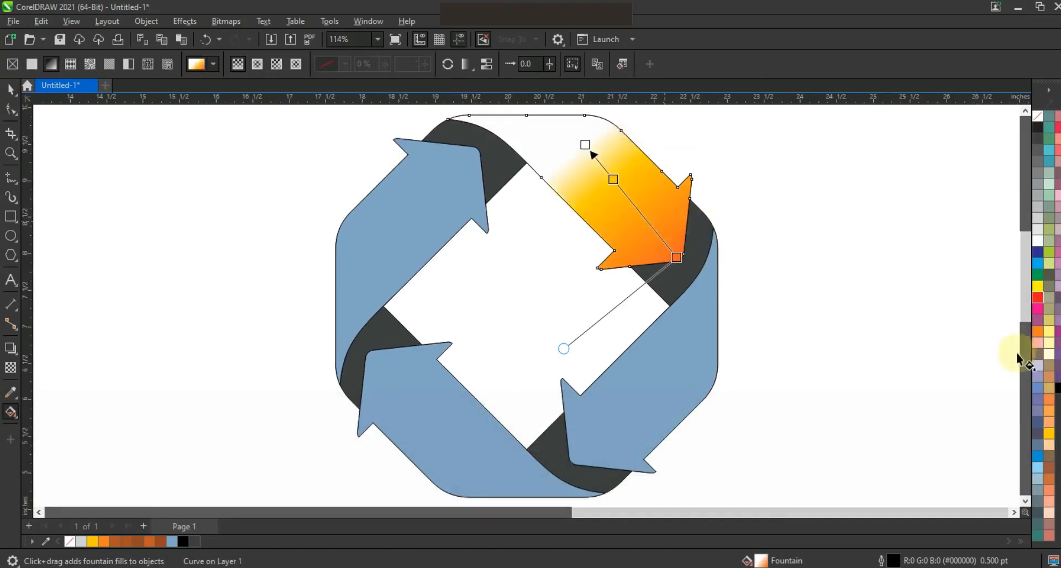
left_click_drag(1046, 339, 586, 145)
left_click_drag(585, 145, 553, 98)
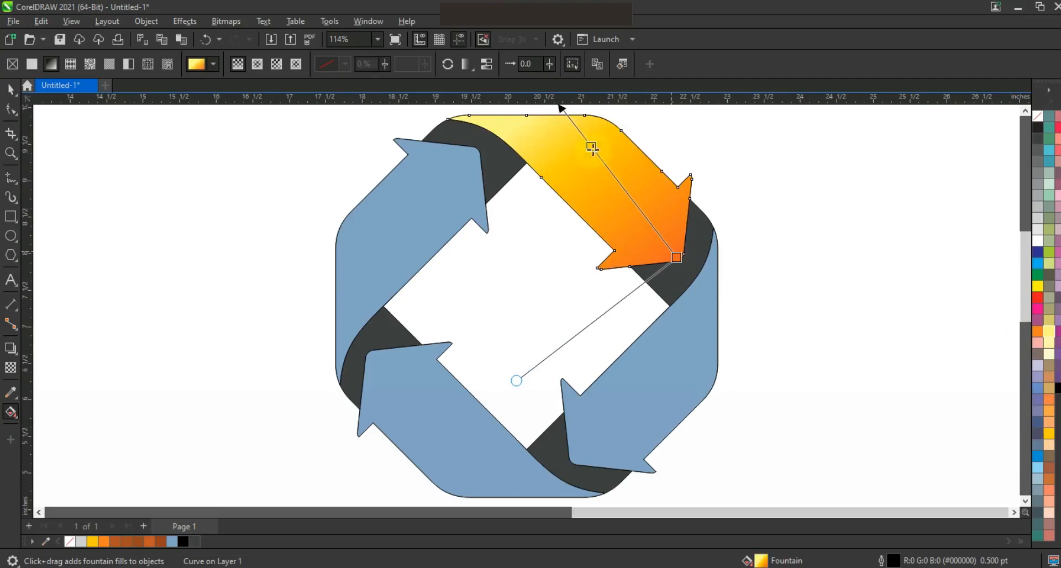
left_click_drag(676, 257, 576, 246)
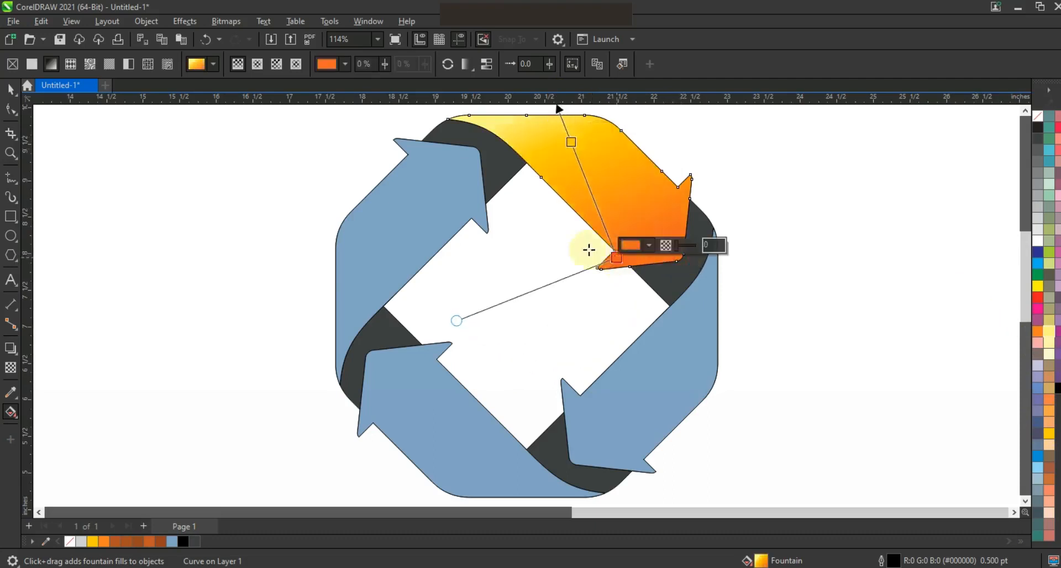
Adjust the upper-right arrow's gradient to run more vertically and copy its fill to the other three arrows
left_click_drag(576, 245, 574, 238)
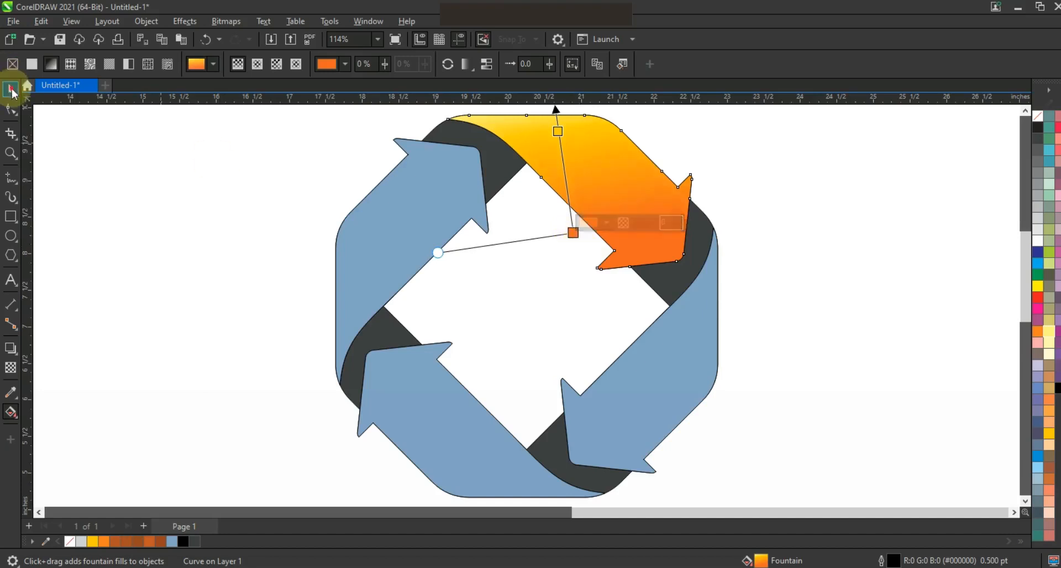
left_click(12, 93)
left_click(412, 238)
left_click(423, 430, "shift")
left_click(658, 378, "shift")
left_click(41, 21)
left_click(83, 116)
left_click(536, 313)
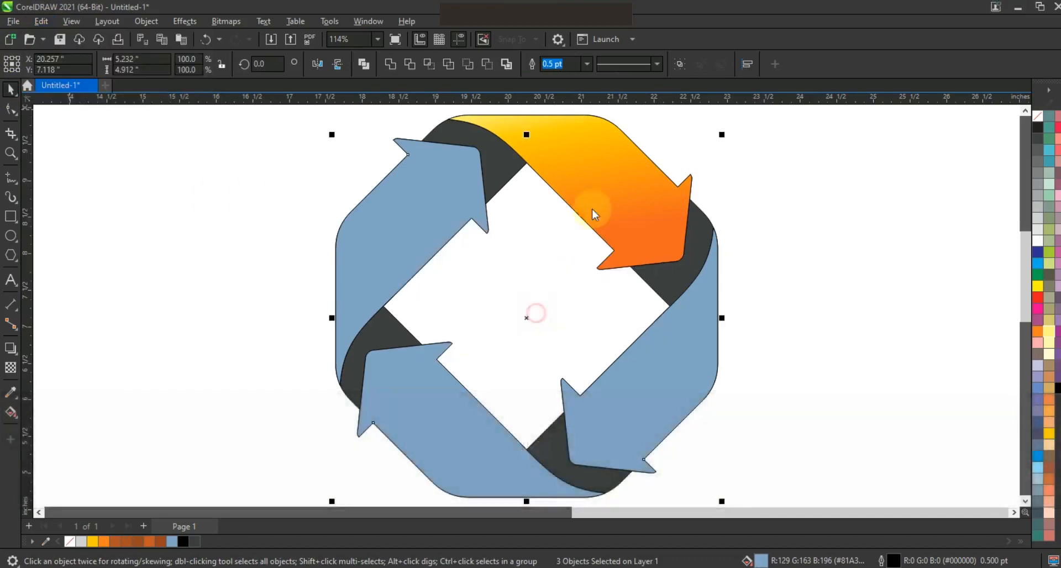
left_click(597, 197)
Redirect the upper-left arrow's gradient from its head toward its outer edge and recolor it from green at the head to yellow-green
key("g")
left_click(433, 188)
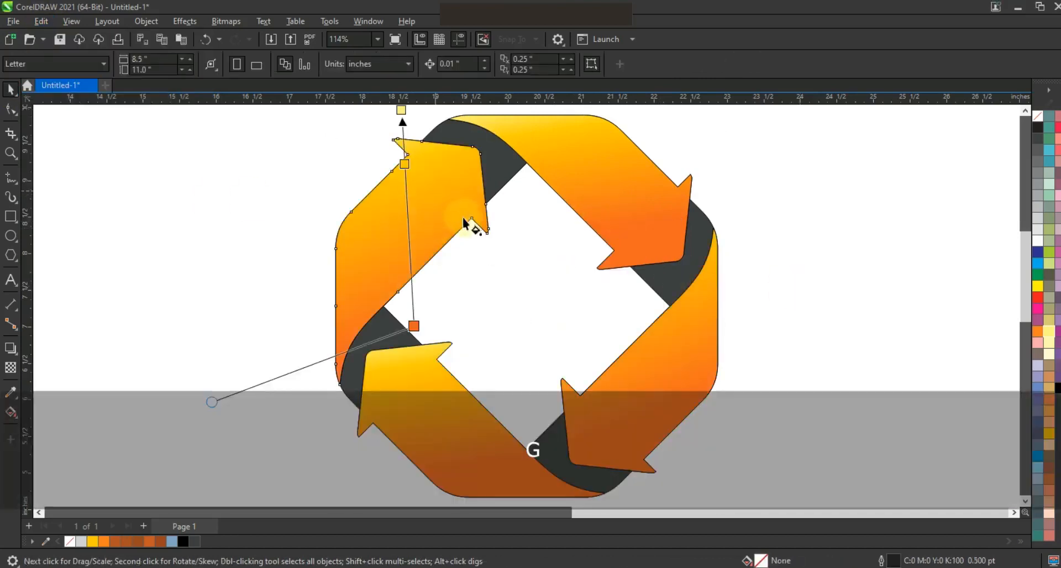
left_click_drag(455, 168, 307, 299)
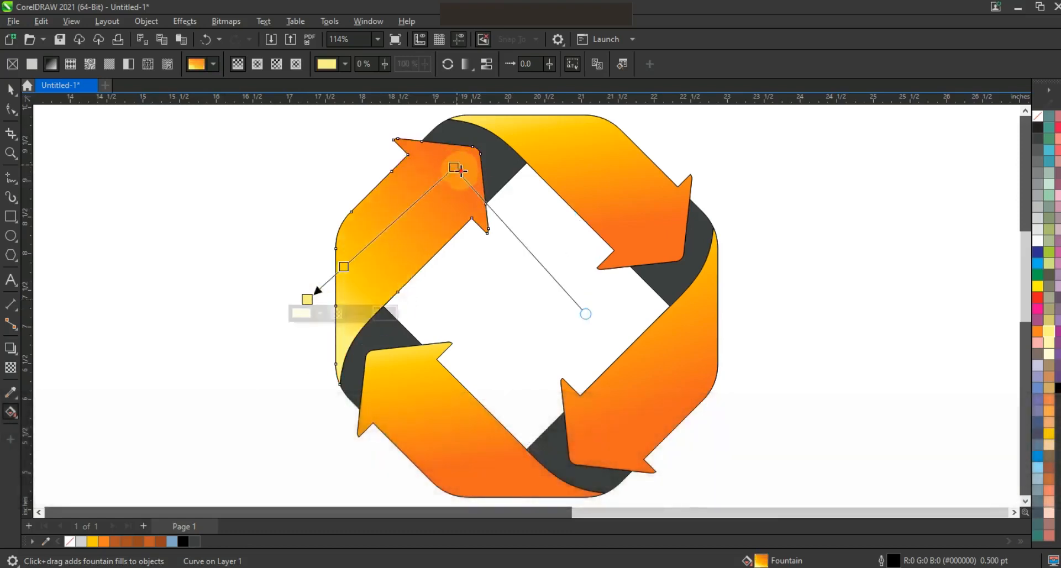
left_click_drag(461, 171, 491, 249)
left_click_drag(308, 297, 301, 268)
left_click_drag(486, 244, 482, 249)
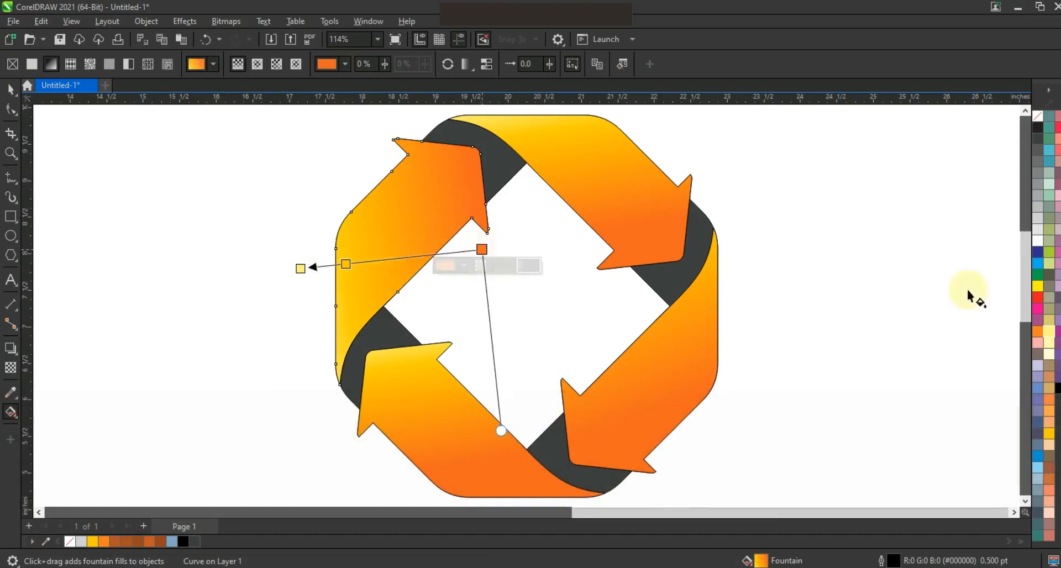
left_click_drag(1039, 278, 481, 251)
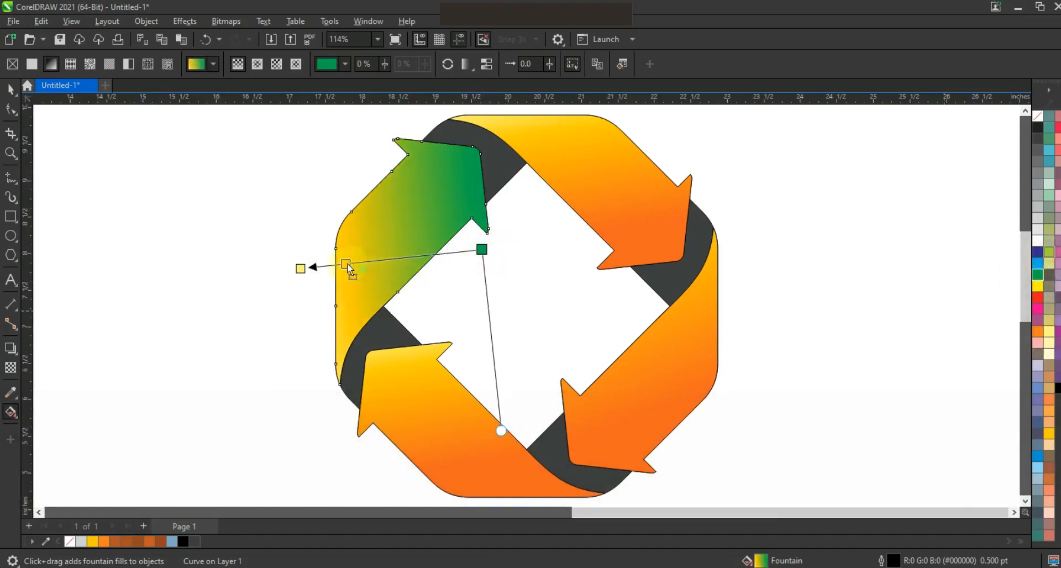
left_click_drag(348, 268, 348, 268)
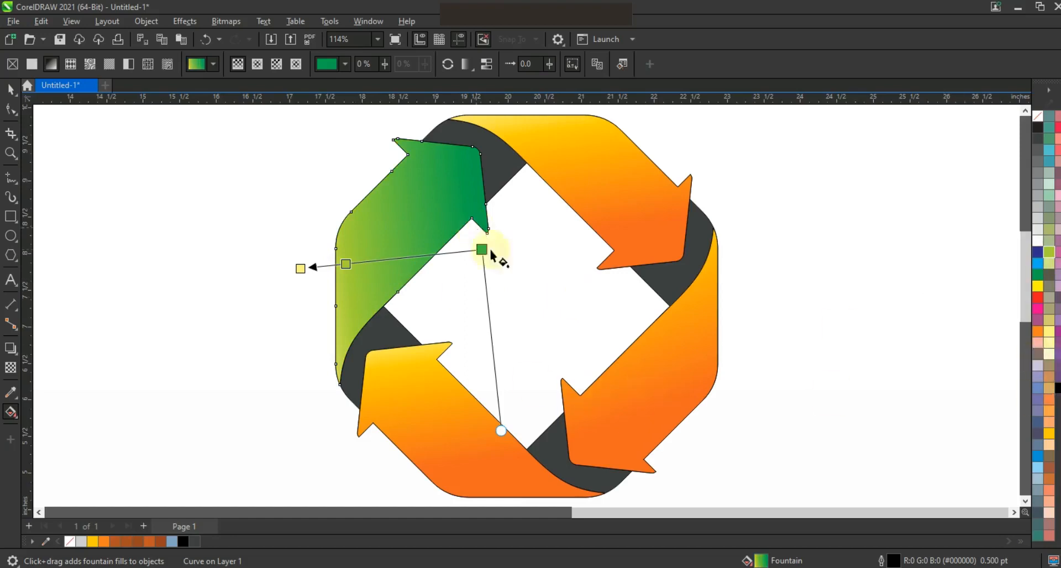
Recolor the lower-left arrow's gradient with red and orange, and reverse it to run from red at the head to pale yellow at the tail
left_click(437, 414)
left_click_drag(1046, 369, 485, 461)
left_click_drag(747, 406, 470, 362)
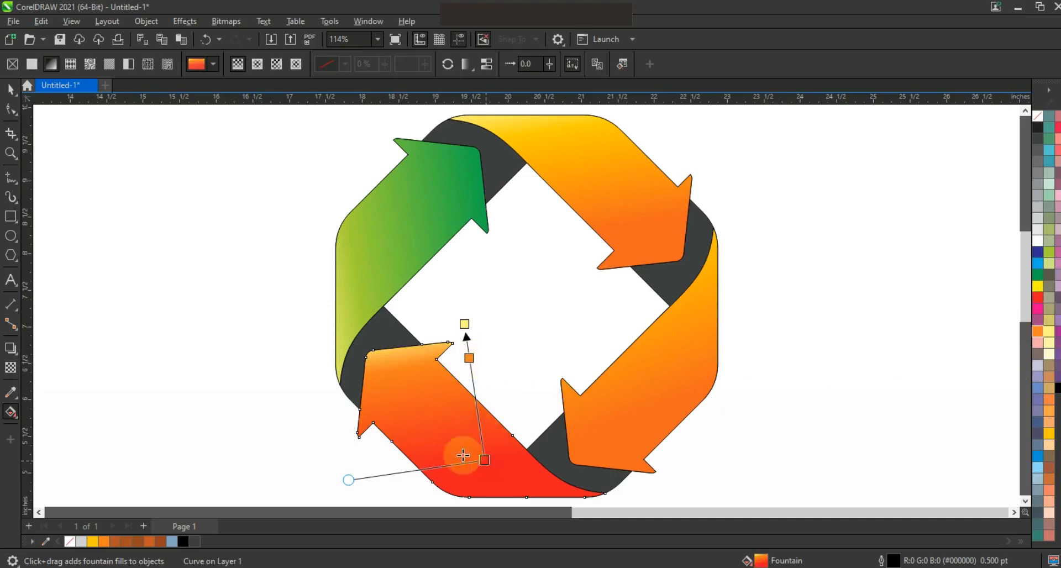
left_click_drag(485, 461, 397, 297)
left_click_drag(466, 323, 466, 464)
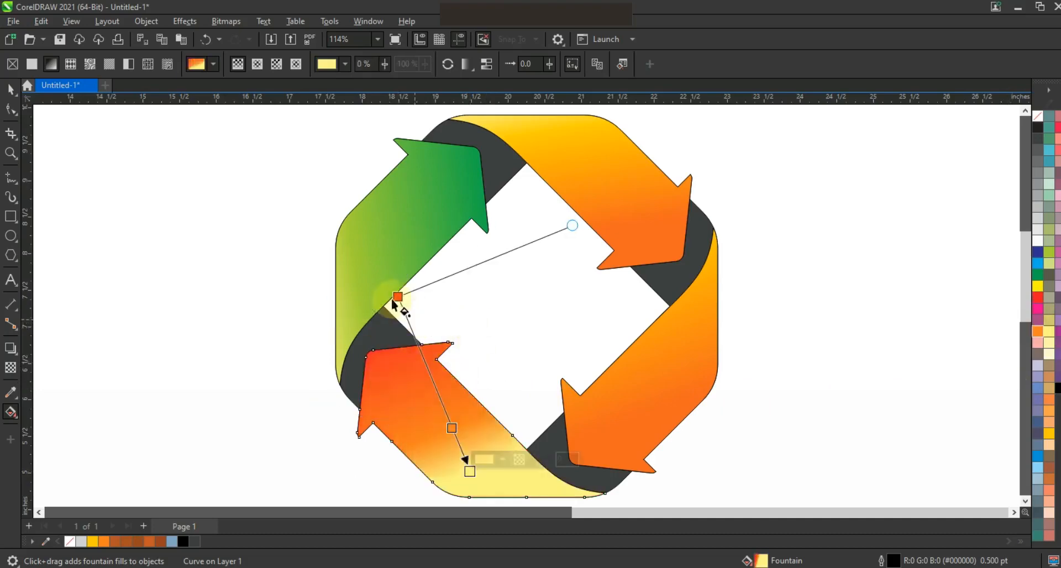
Preview the finished four-arrow design in full screen
left_click_drag(473, 158, 832, 390)
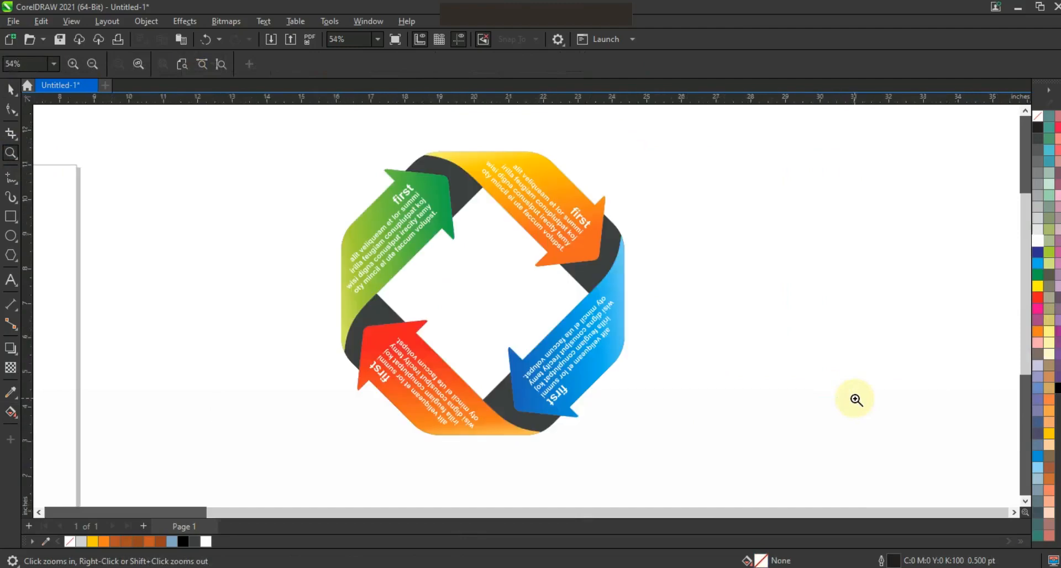
key("F9")
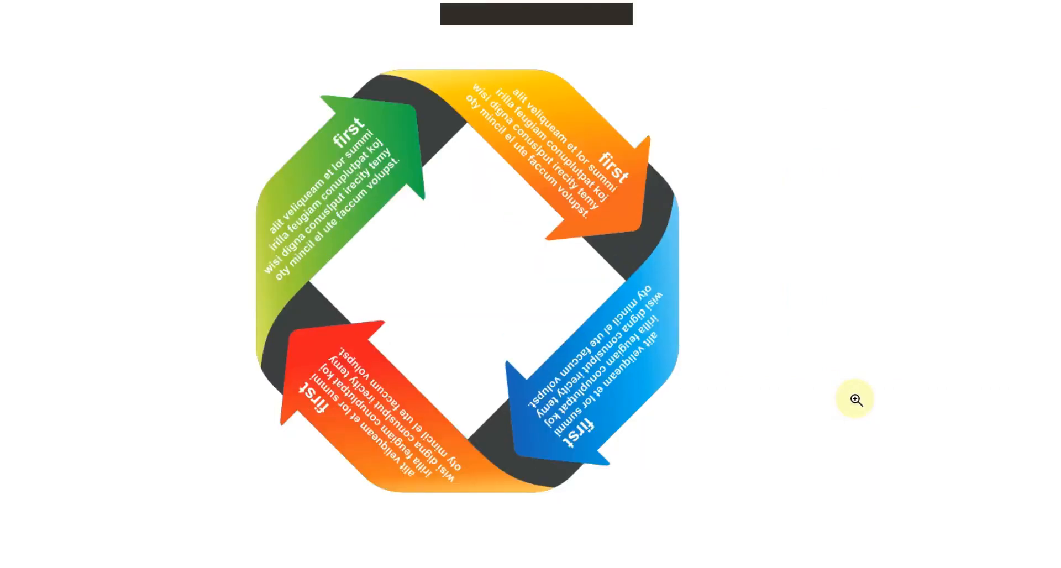